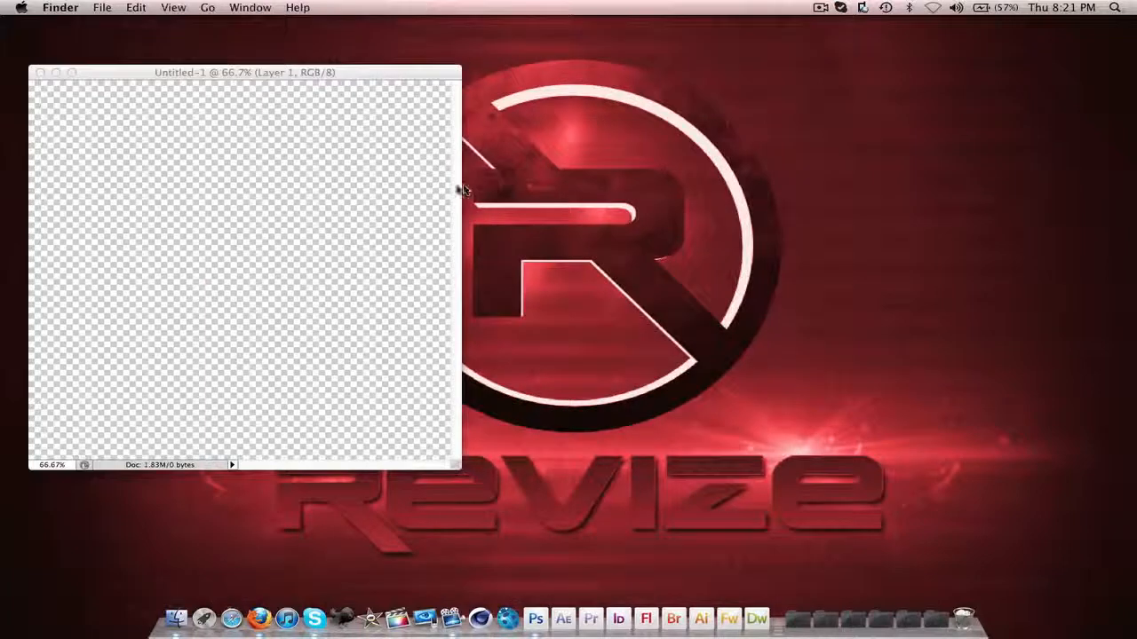
Step: Bring the blank Photoshop document forward, view it at 100% and select the Pen tool
click(400, 187)
drag(311, 74, 434, 95)
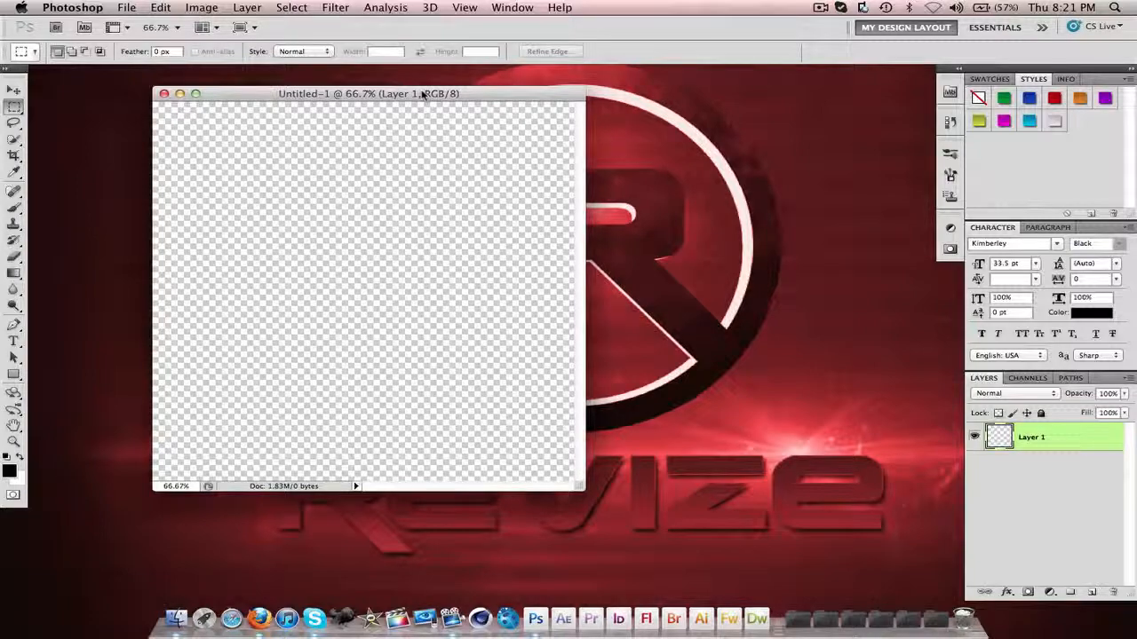
key(super+1)
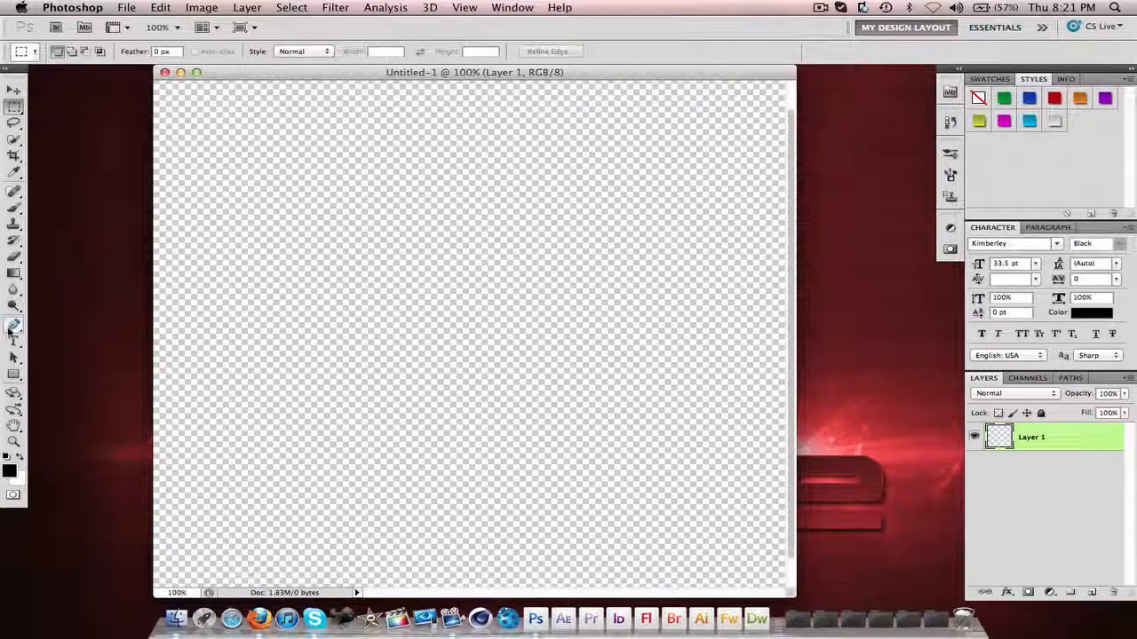
click(12, 327)
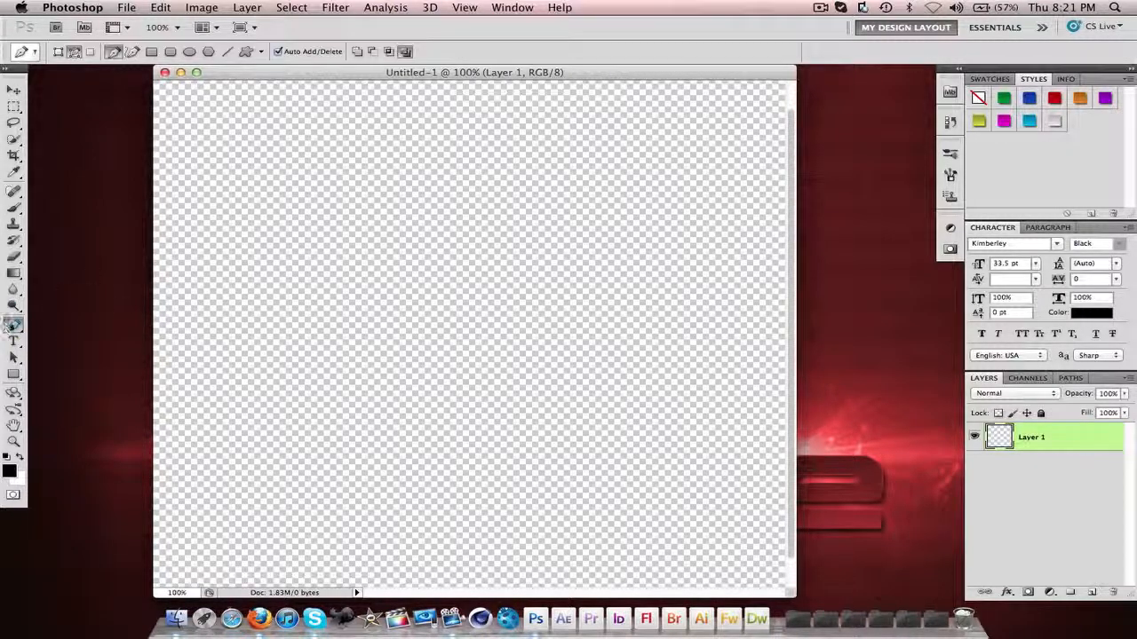
Step: Switch to Firefox and browse the hockey player's image search results for a photo suitable for cutting out
click(258, 619)
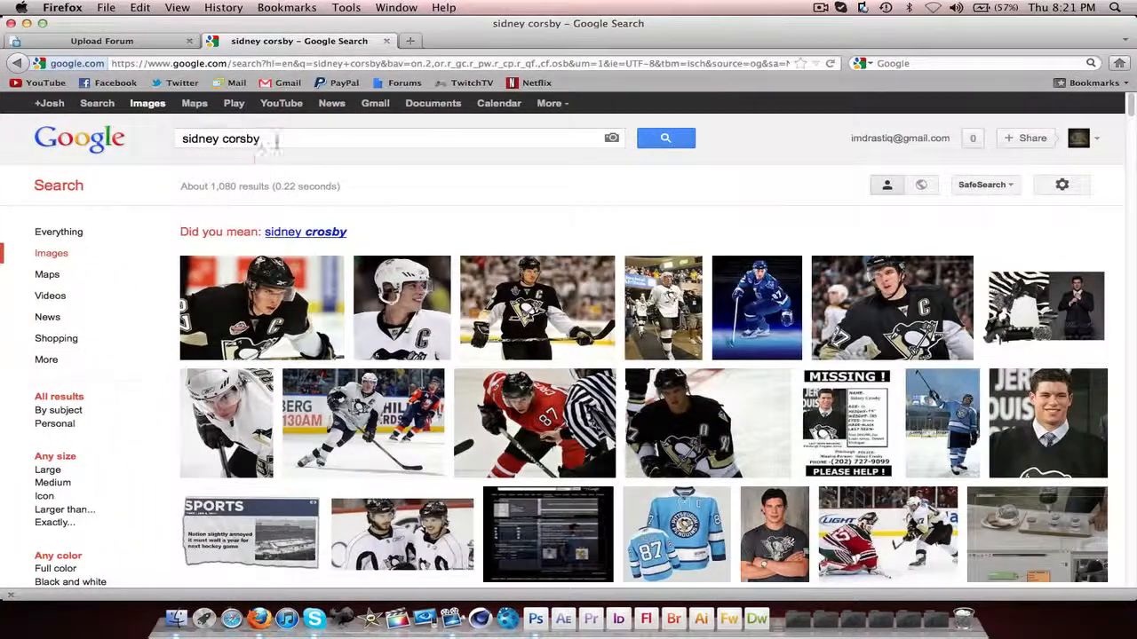
click(263, 139)
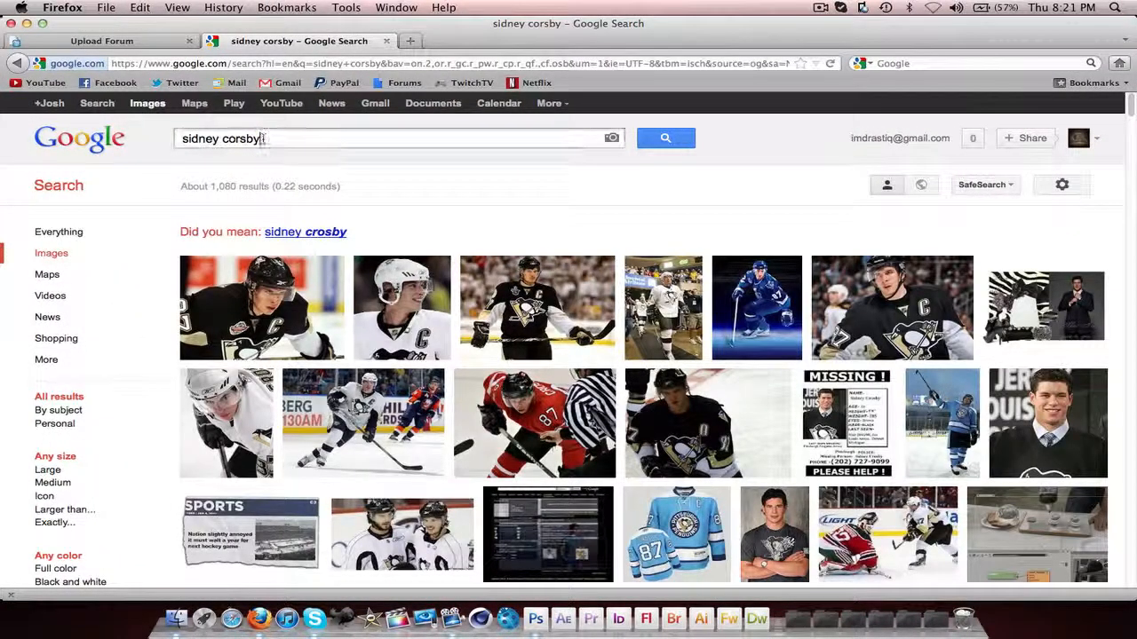
key(super+a)
key(BackSpace)
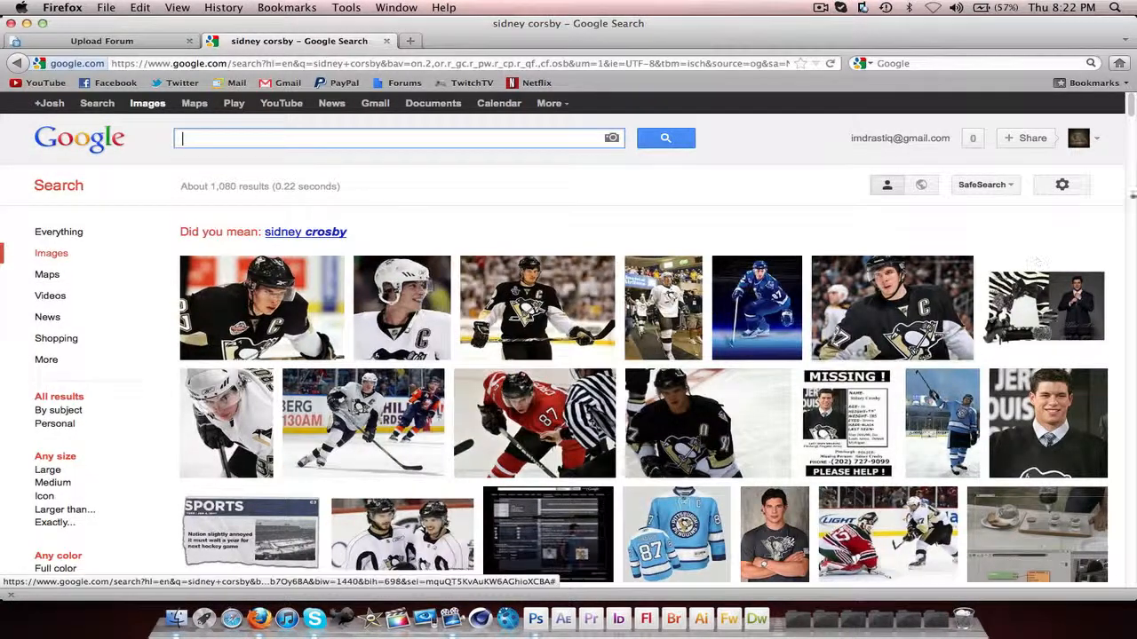
drag(1131, 117, 1126, 158)
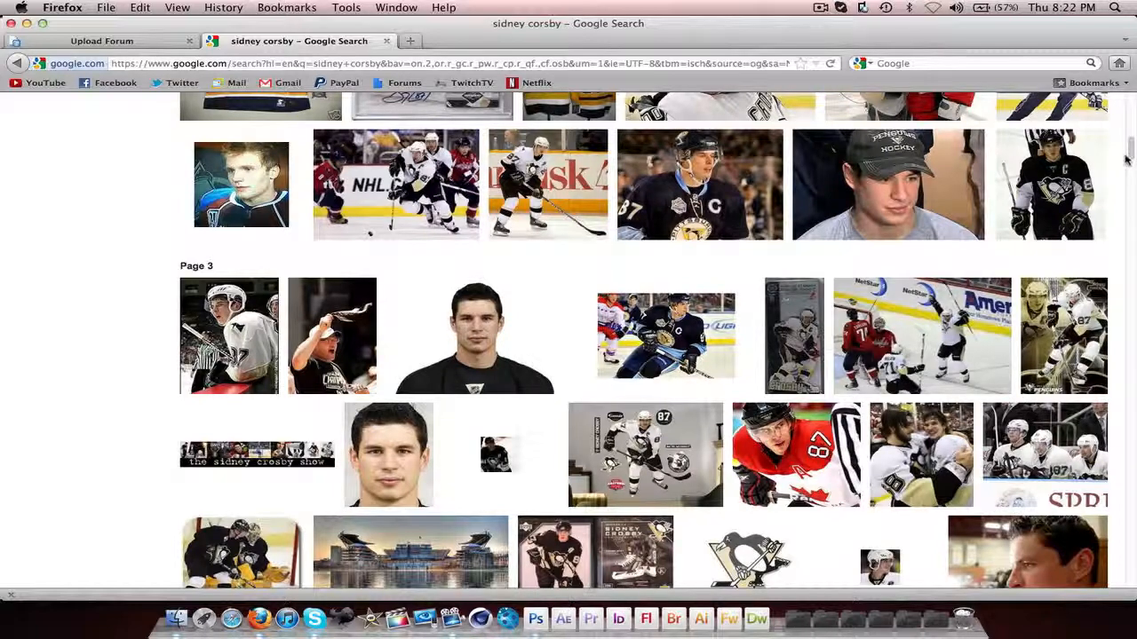
drag(1126, 158, 1132, 210)
click(297, 201)
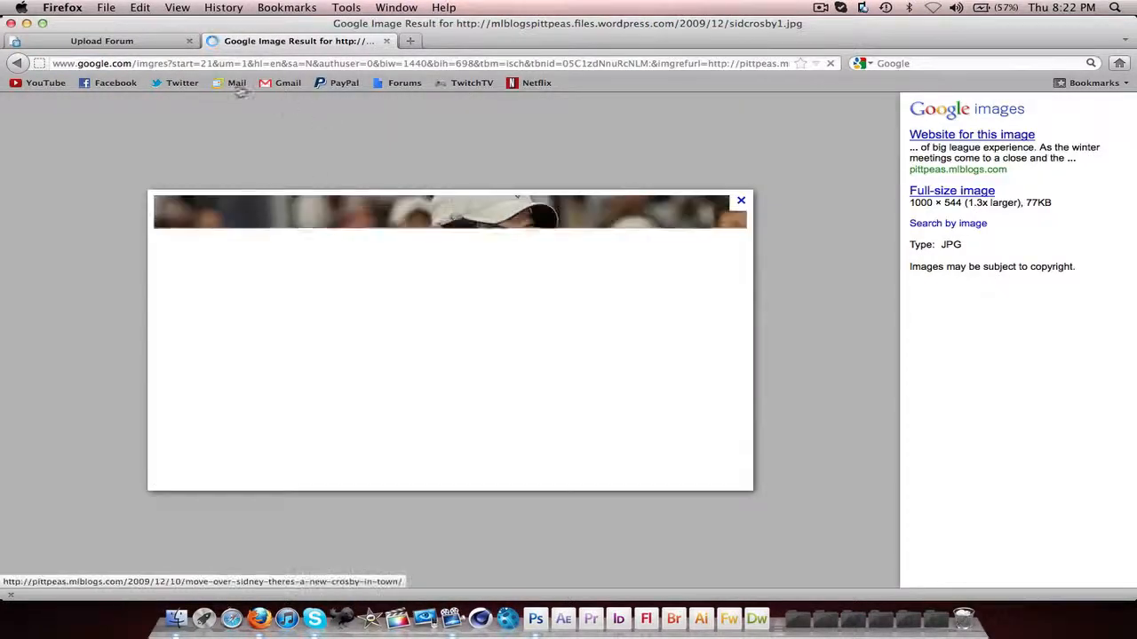
click(17, 63)
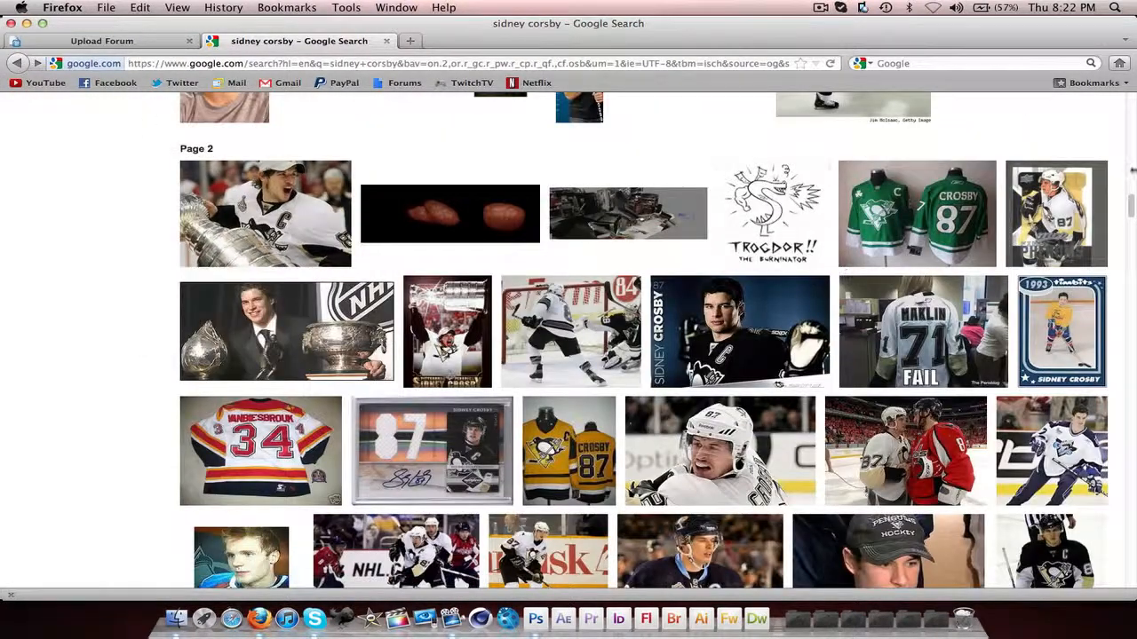
scroll(1131, 178, down, 10)
scroll(1132, 142, up, 11)
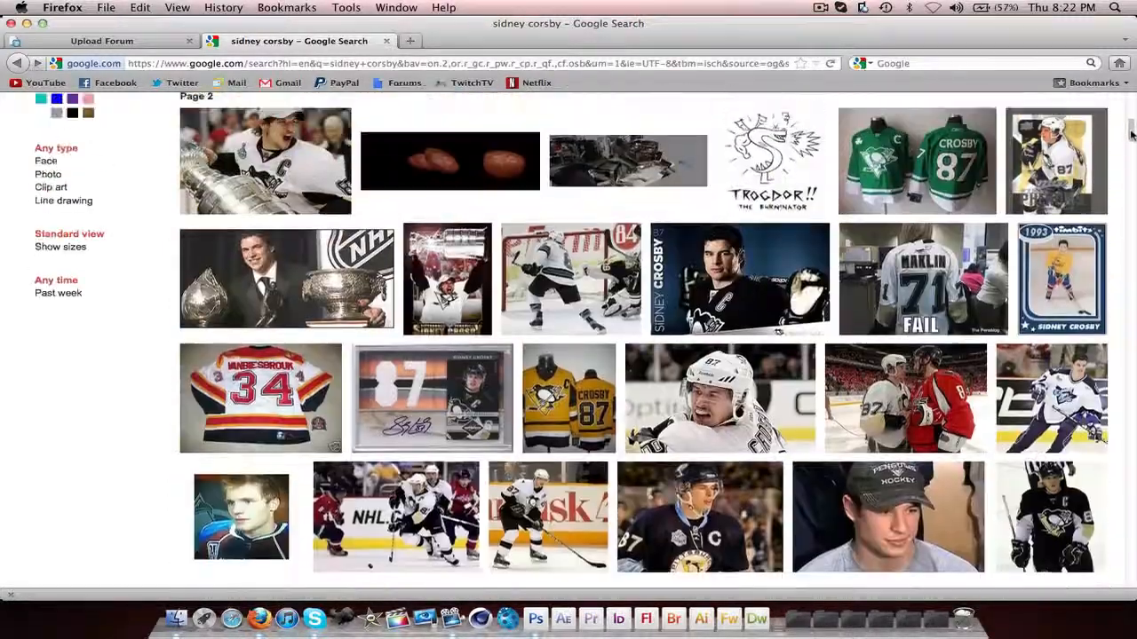
scroll(1131, 133, up, 6)
scroll(1132, 133, down, 4)
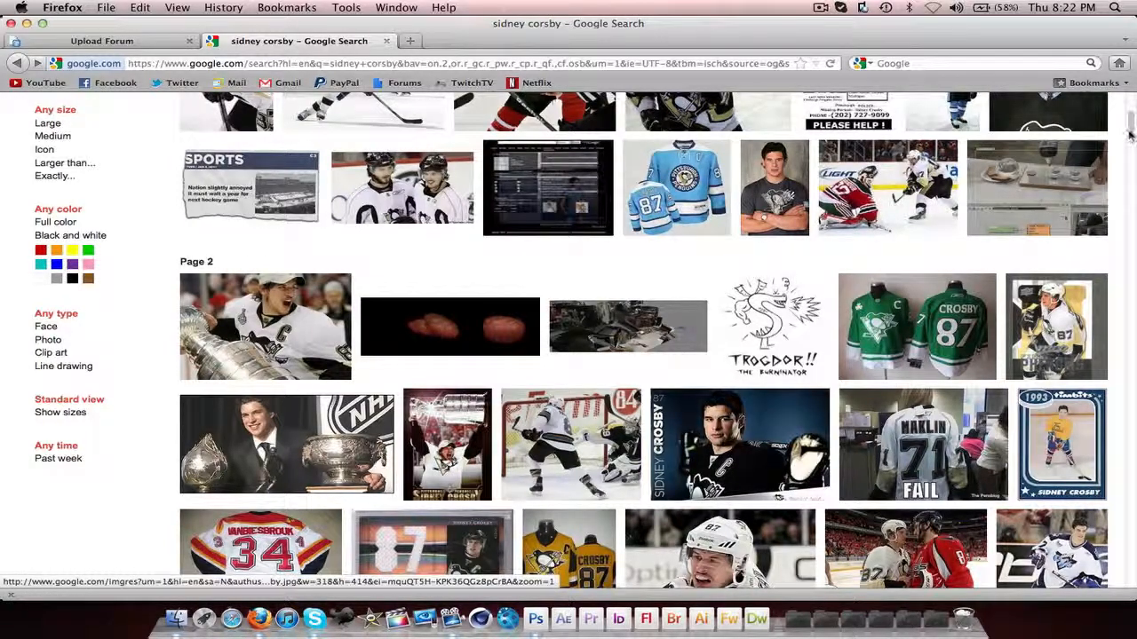
scroll(1132, 133, down, 9)
scroll(1131, 133, up, 8)
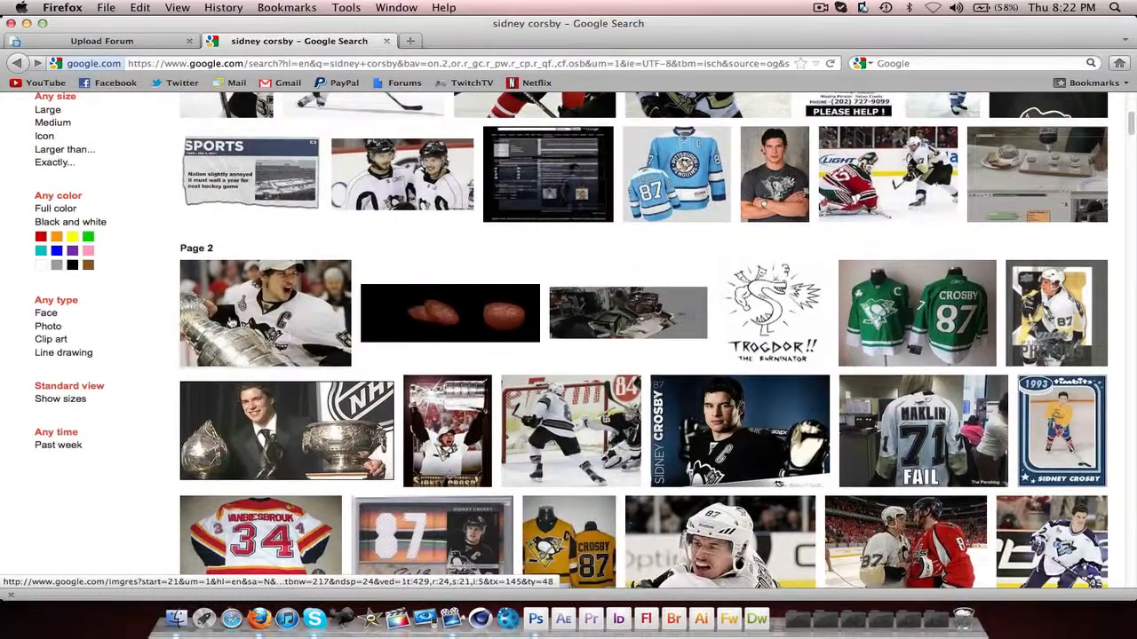
Step: Open the photo of the shouting player holding the silver trophy, save it to the desktop and minimize the browser
click(231, 321)
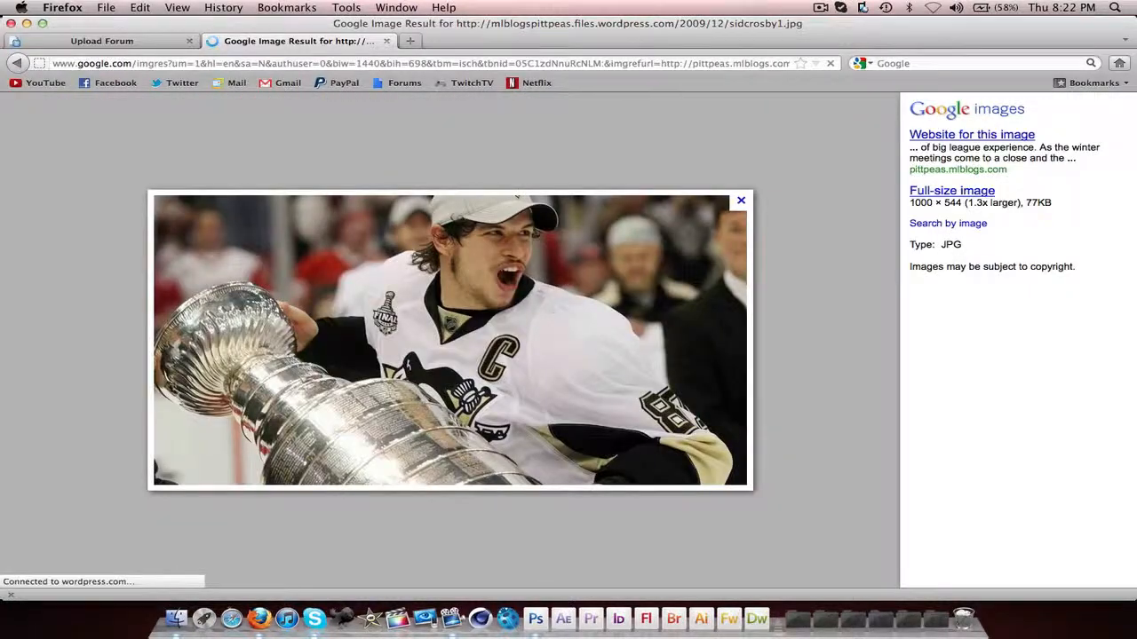
drag(531, 262, 94, 610)
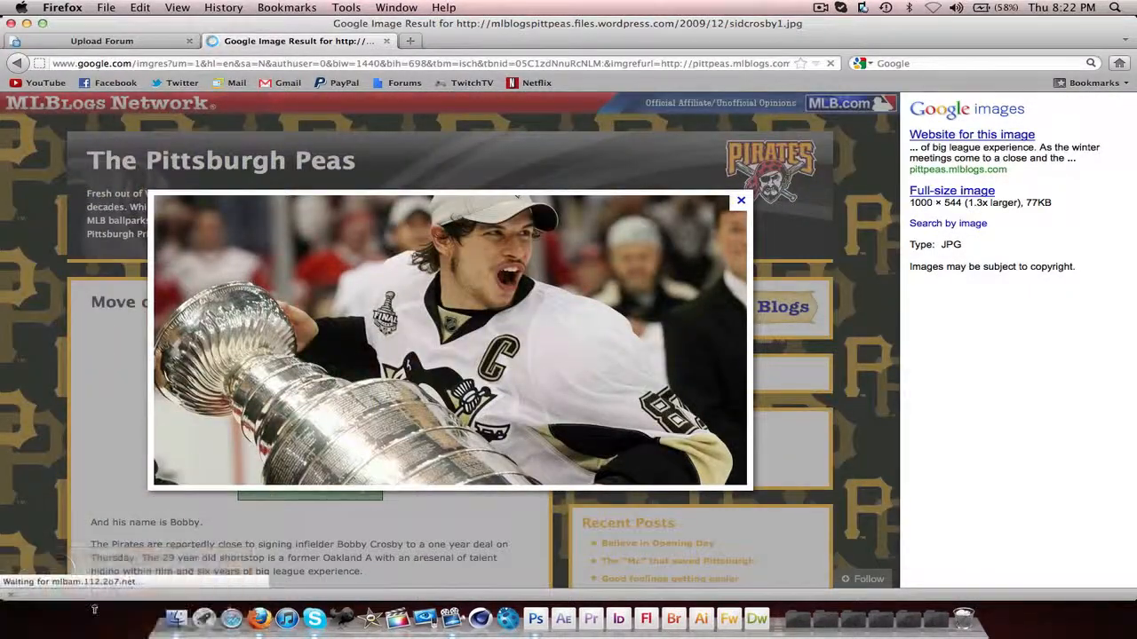
click(26, 23)
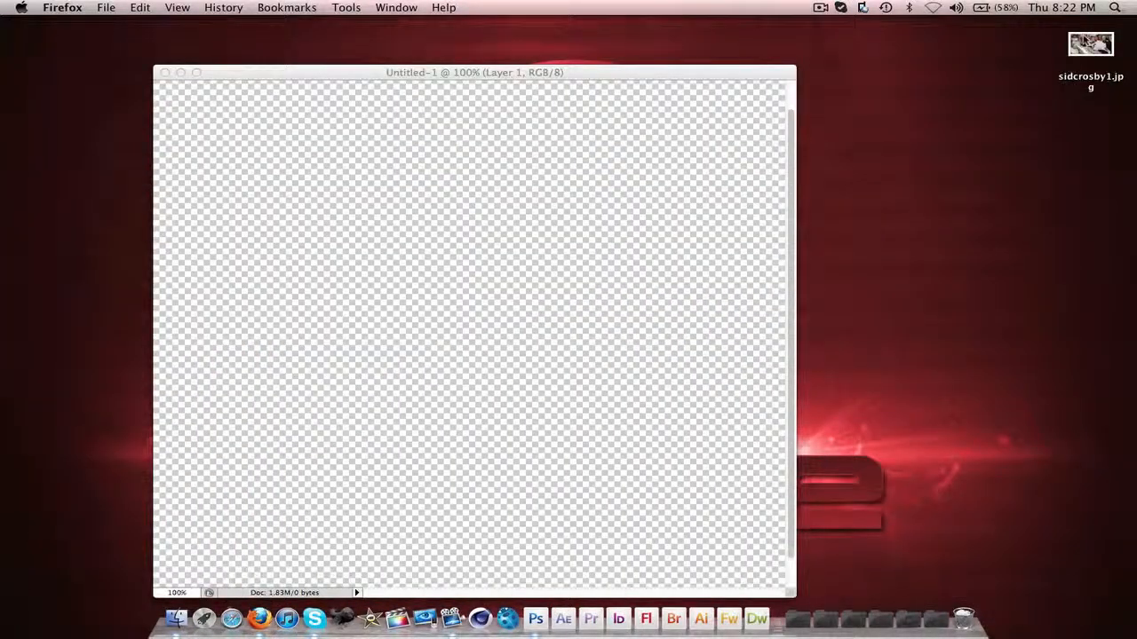
Step: Switch back to Photoshop, minimize the blank document and open sidcrosby1.jpg from the Desktop folder
click(467, 240)
click(131, 7)
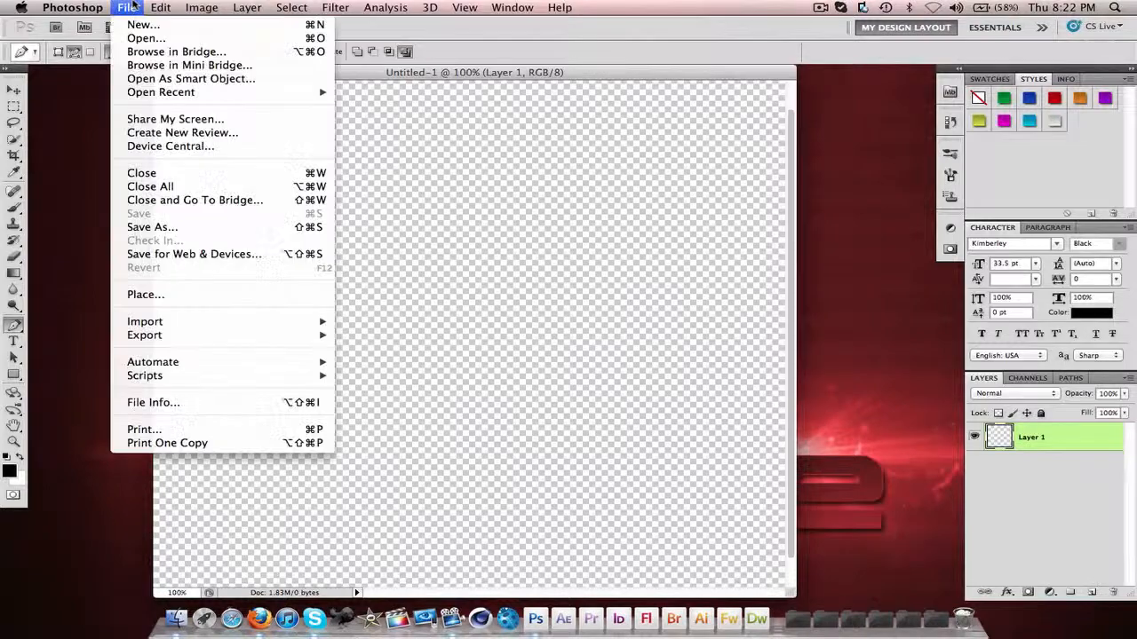
click(661, 160)
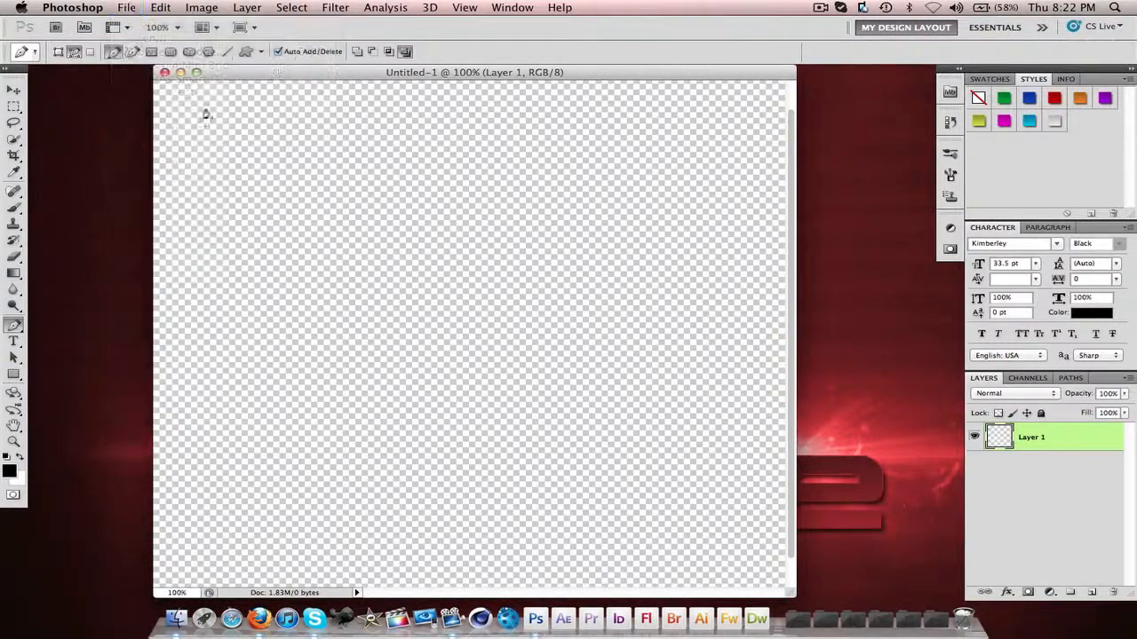
click(181, 72)
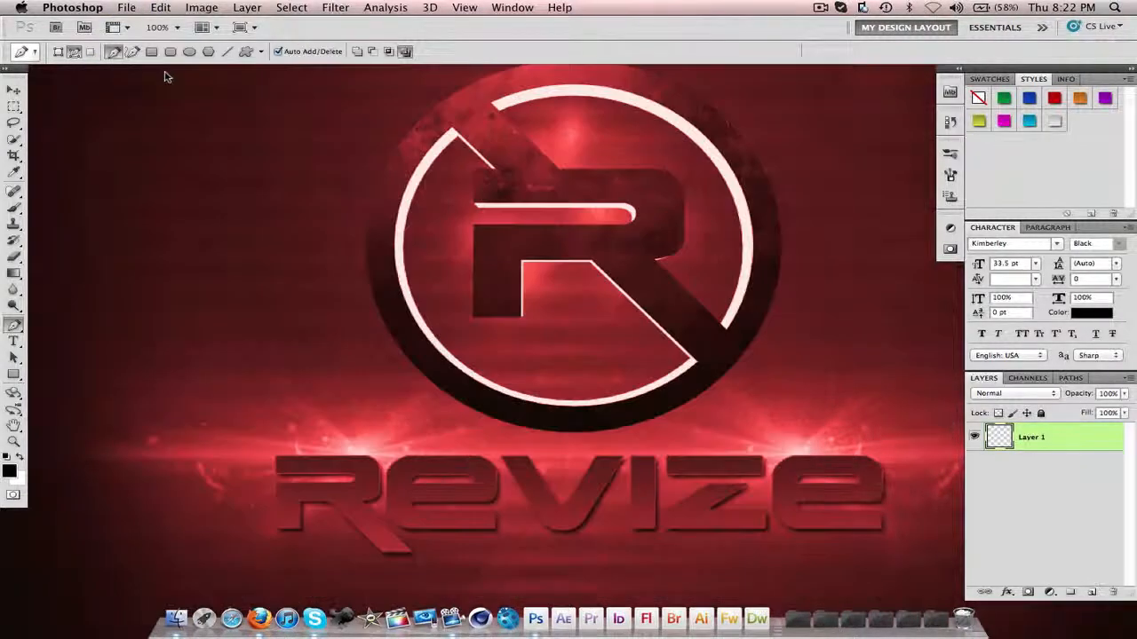
click(127, 7)
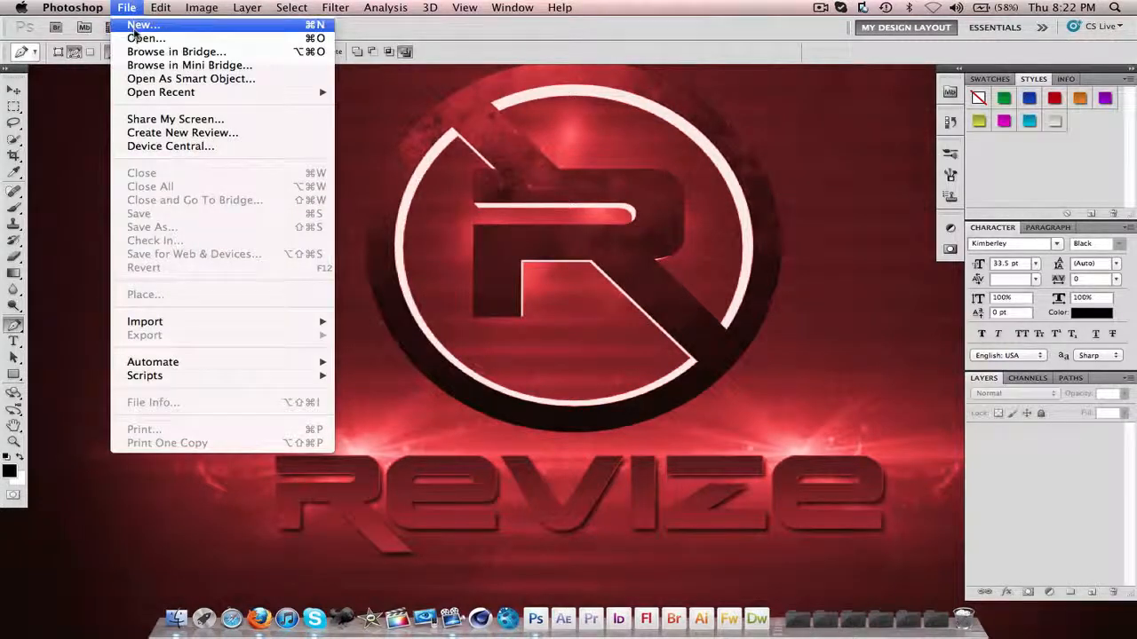
click(142, 39)
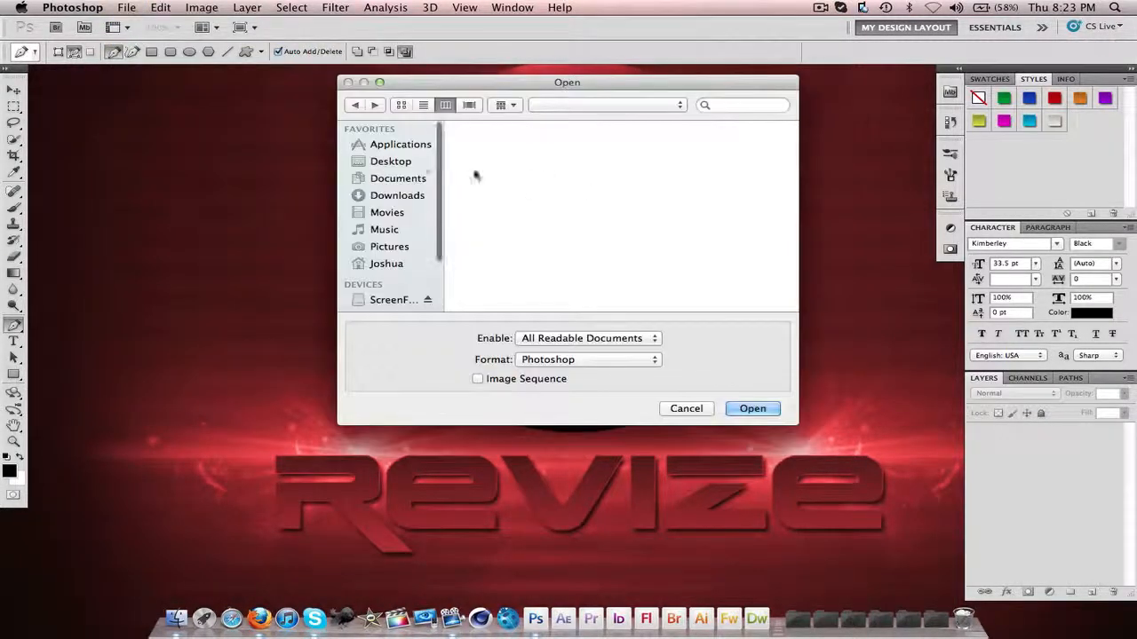
click(387, 161)
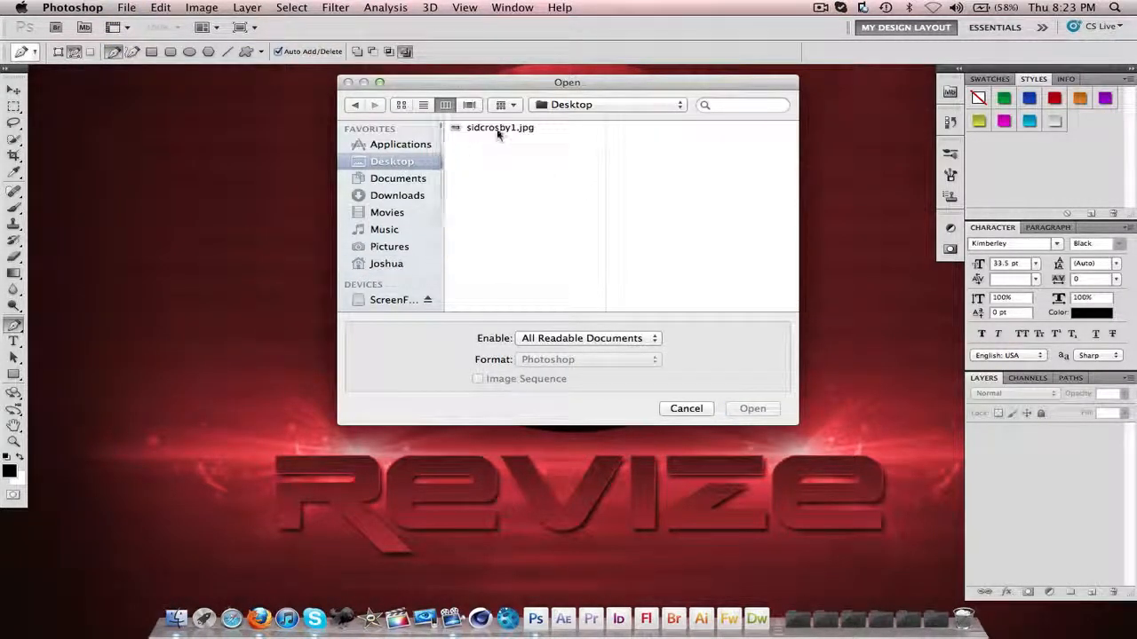
click(498, 129)
double_click(497, 128)
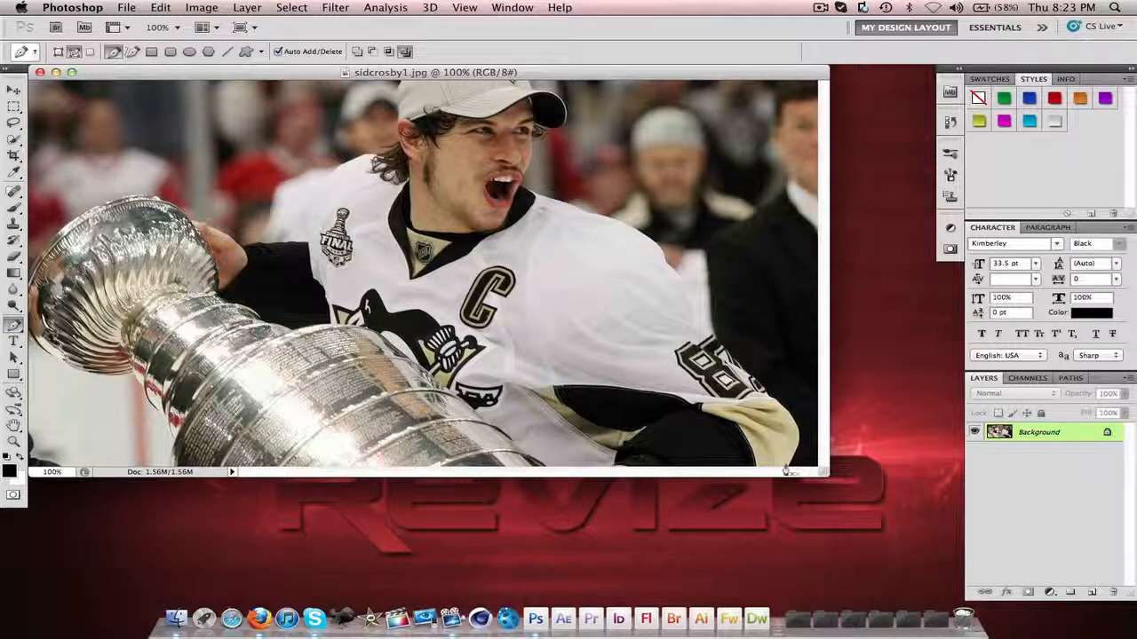
Step: Convert the locked Background into Layer 0, add a new empty layer and place it beneath the photo
double_click(1087, 435)
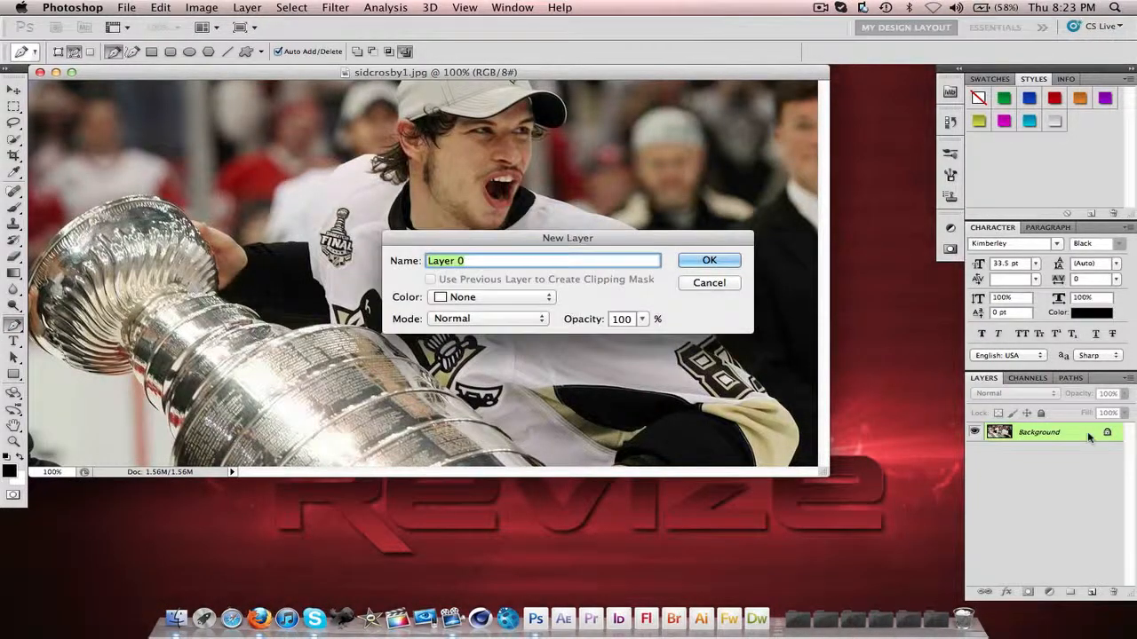
key(Return)
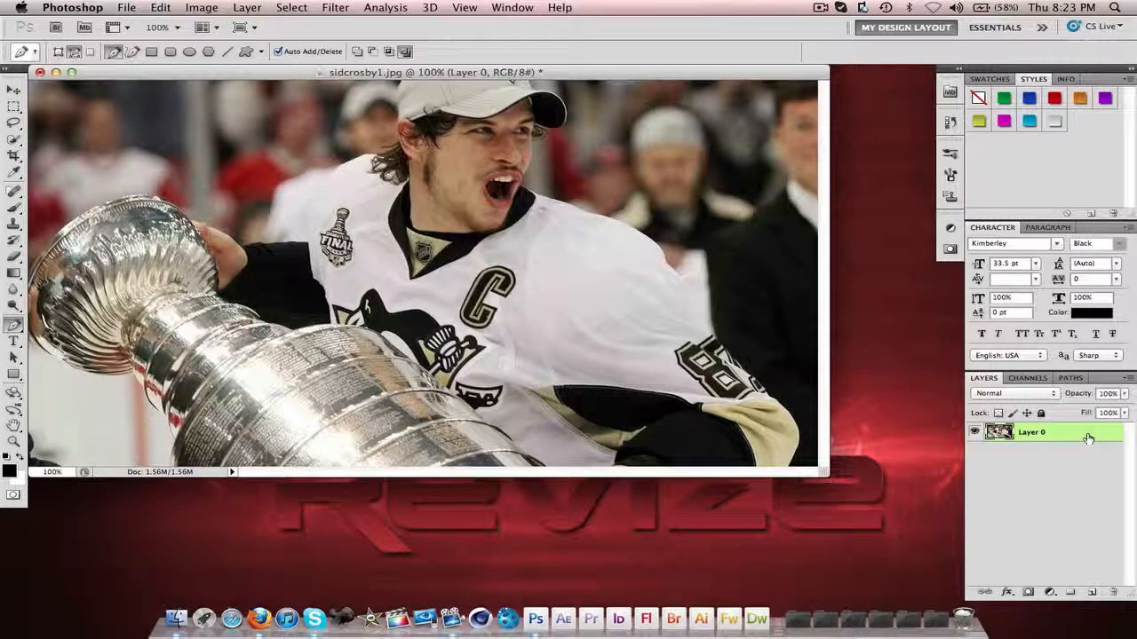
click(1092, 591)
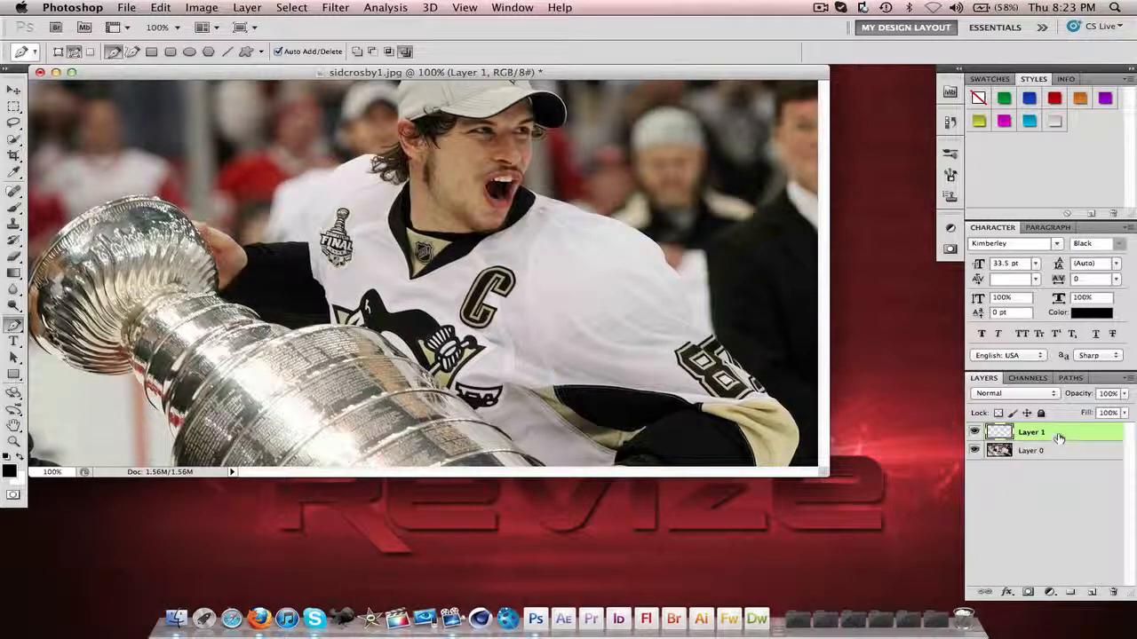
drag(1059, 434, 1057, 466)
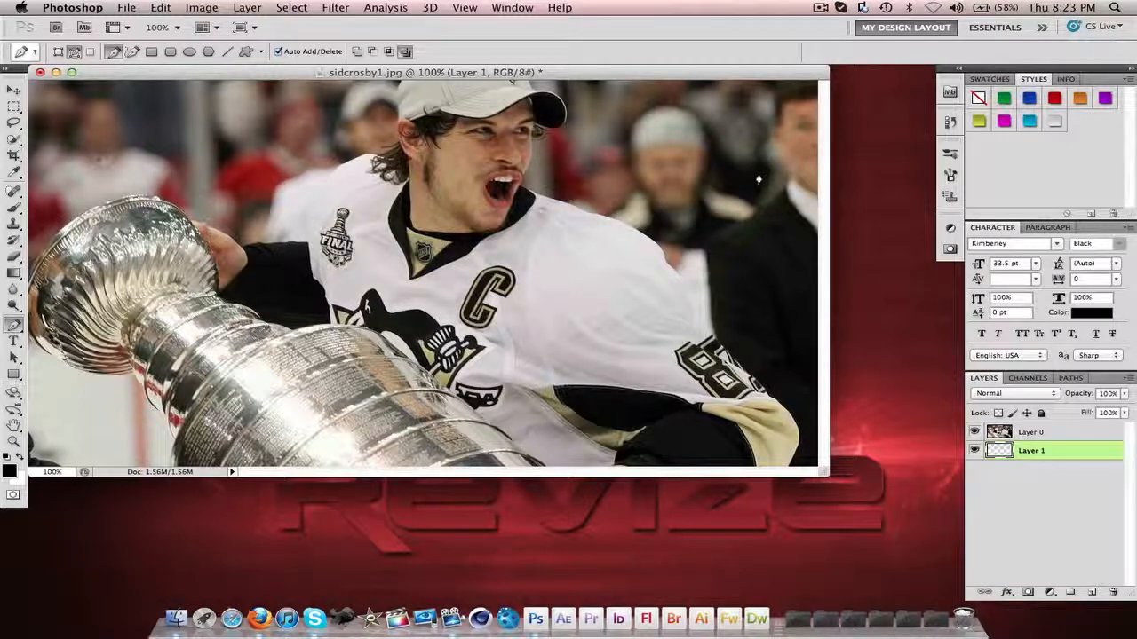
shift+click(764, 293)
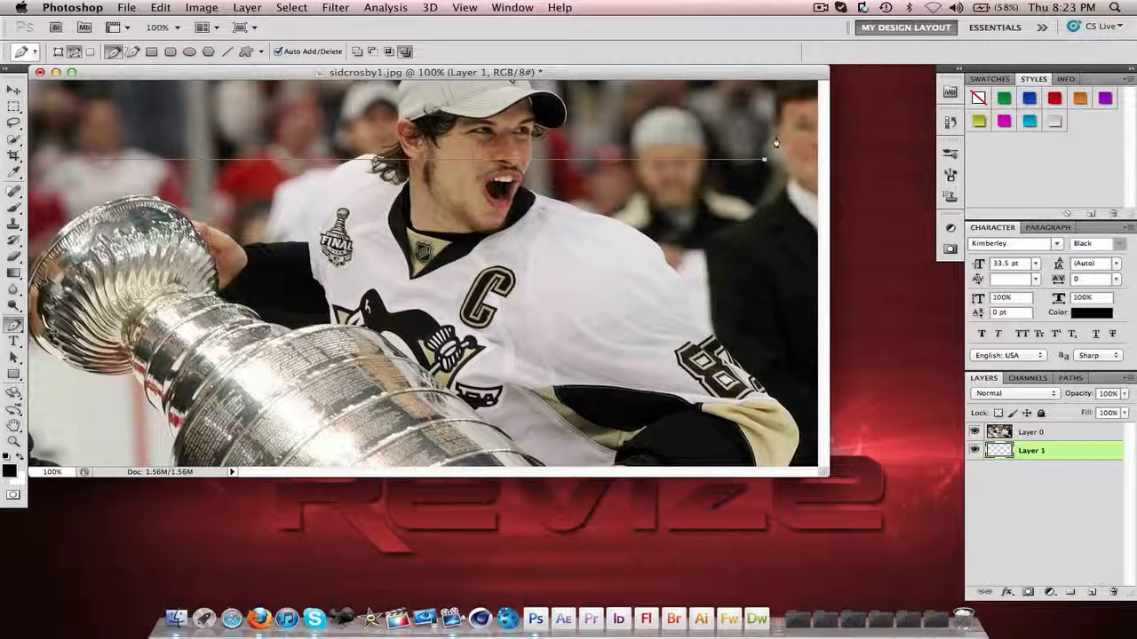
key(super+z)
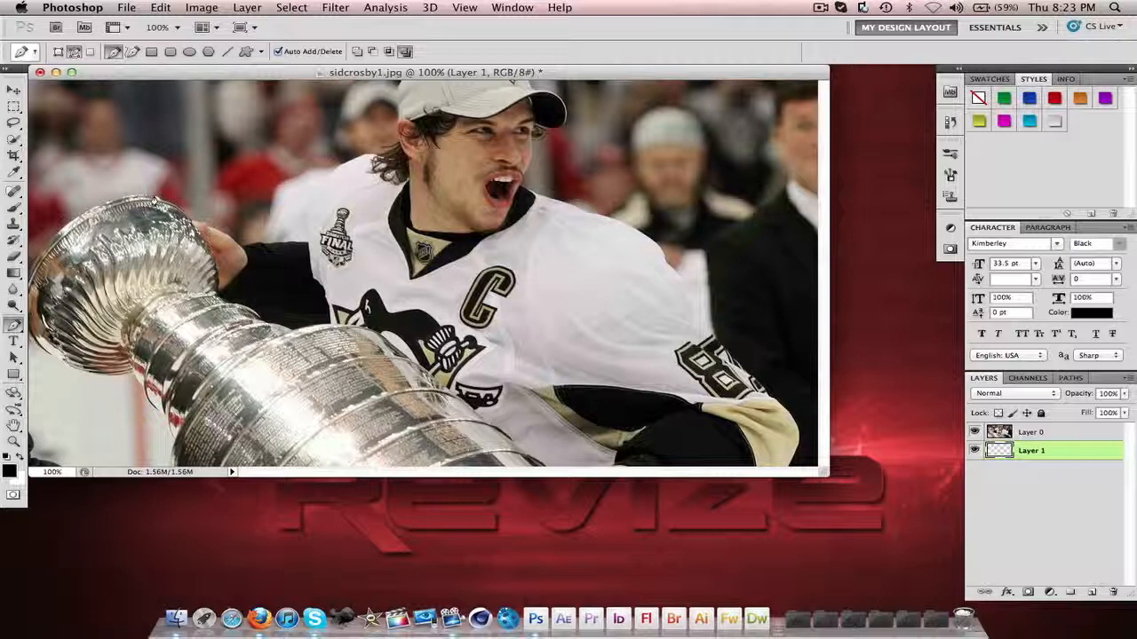
drag(154, 201, 125, 193)
click(82, 216)
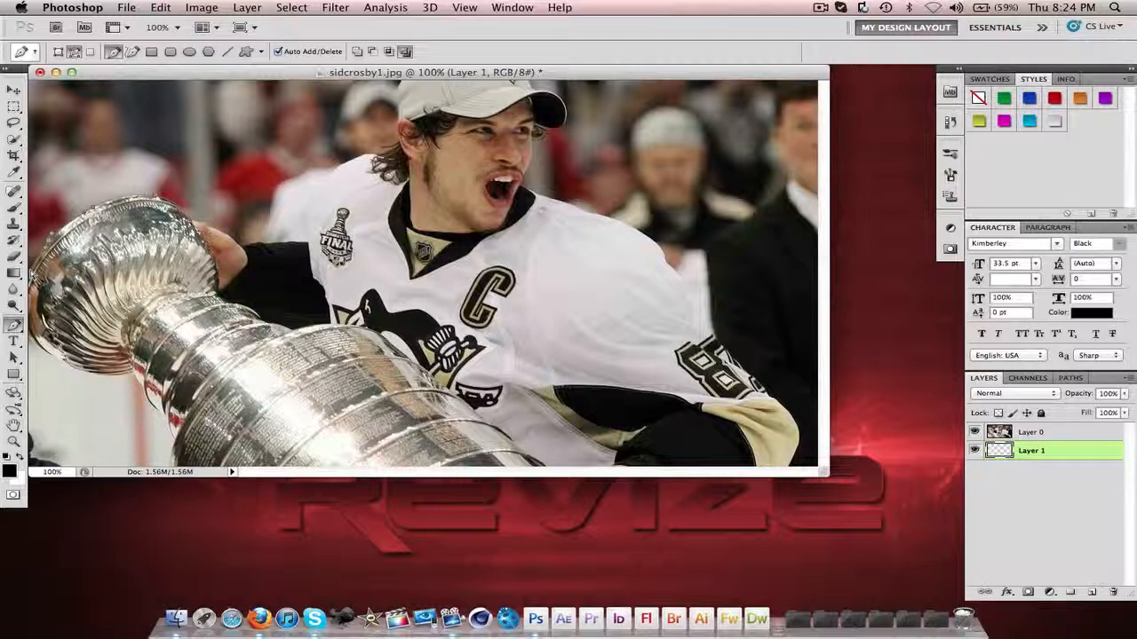
key(super+alt+z)
key(super+alt+z)
key(super+alt+z)
key(super+alt+z)
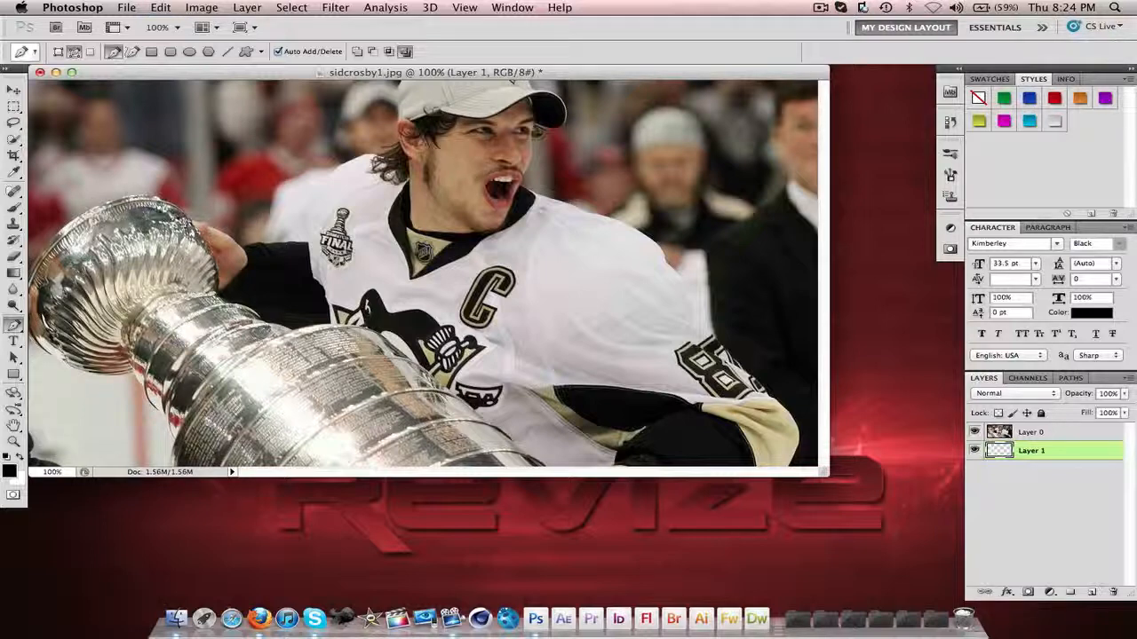
Step: Start a curved Pen path along the top rim and outer edge of the trophy bowl
drag(143, 193, 120, 188)
drag(81, 218, 46, 236)
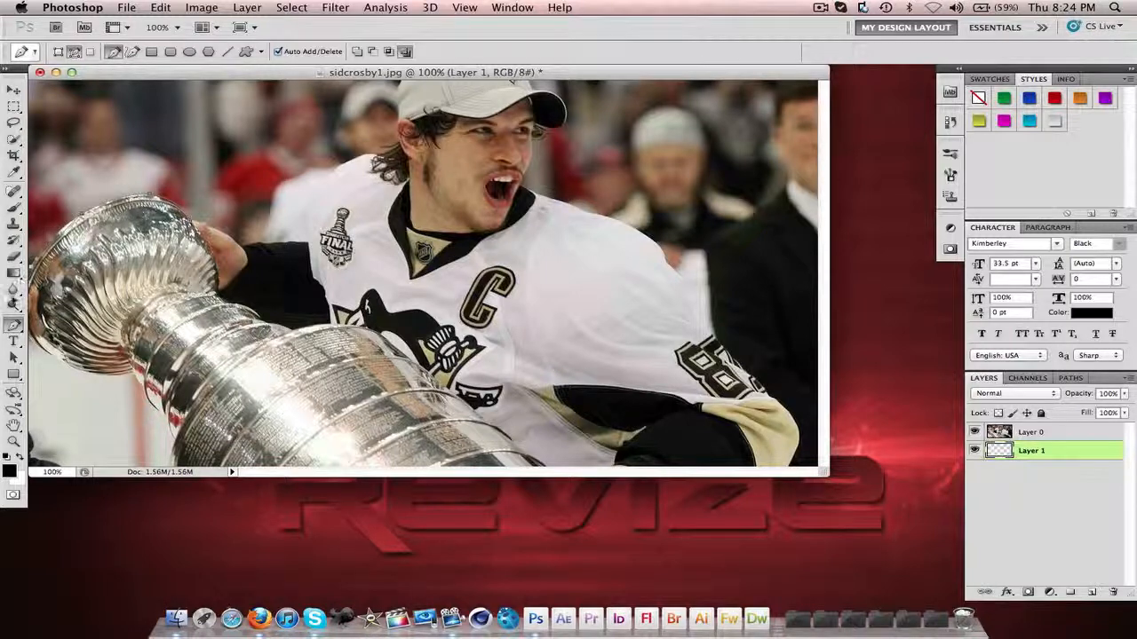
click(13, 304)
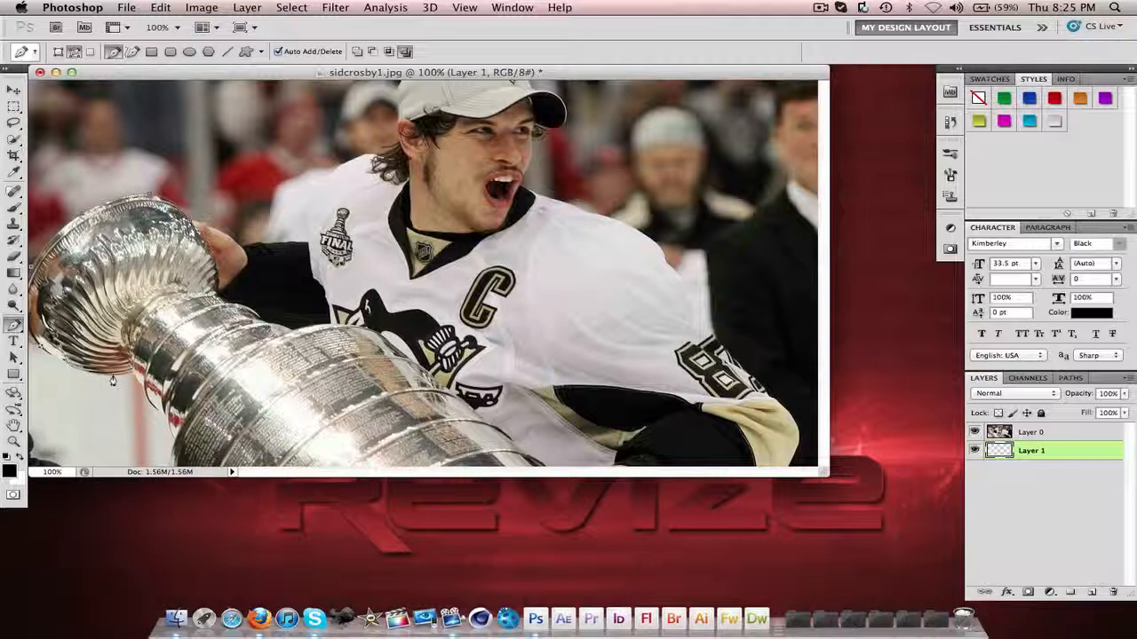
Step: Extend the curved Pen path from under the trophy bowl down the lower edge of its neck to the wide barrel
drag(103, 374, 131, 379)
key(super+z)
key(super+plus)
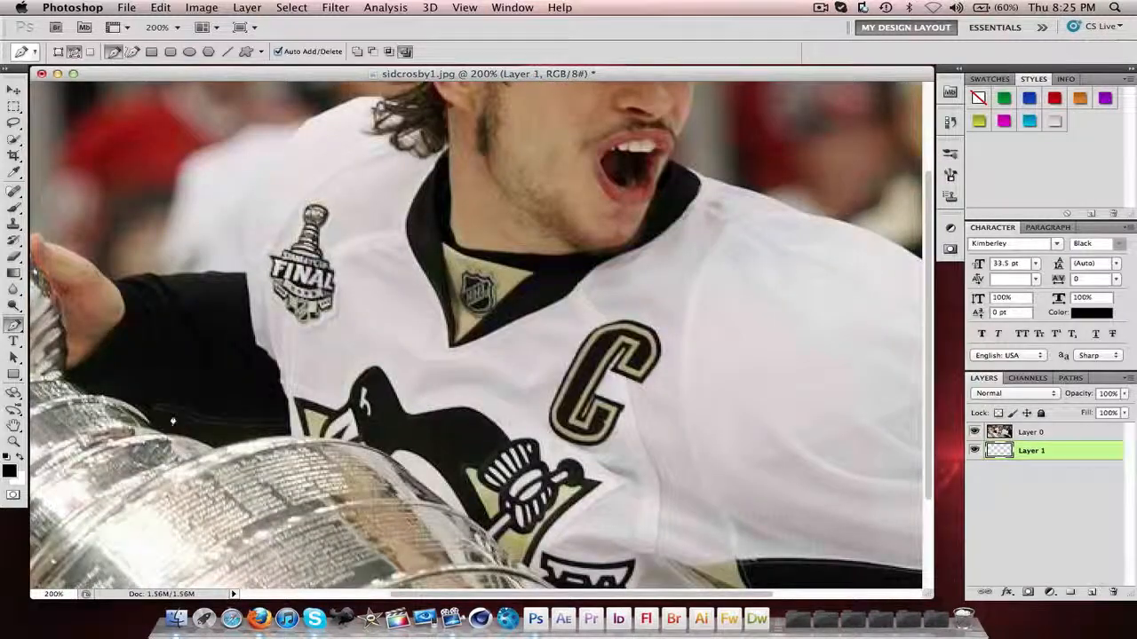
drag(225, 449, 504, 220)
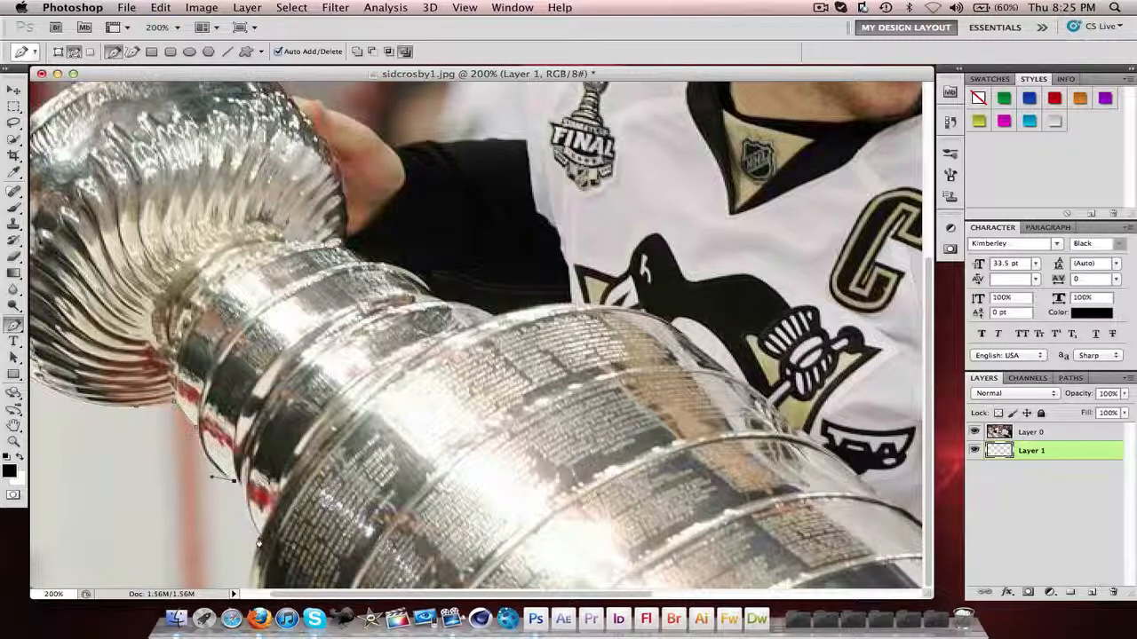
drag(252, 537, 272, 543)
Step: Trace the path across the base of the trophy's neck and up its upper edge, closing it around the bowl and neck
key(super+minus)
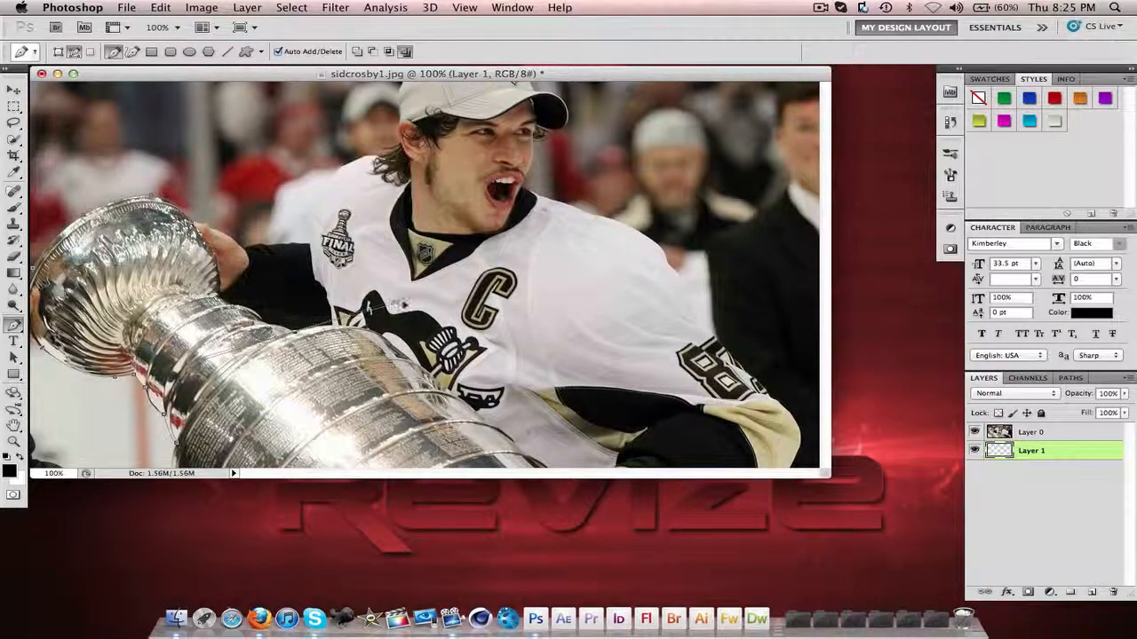
drag(399, 304, 266, 324)
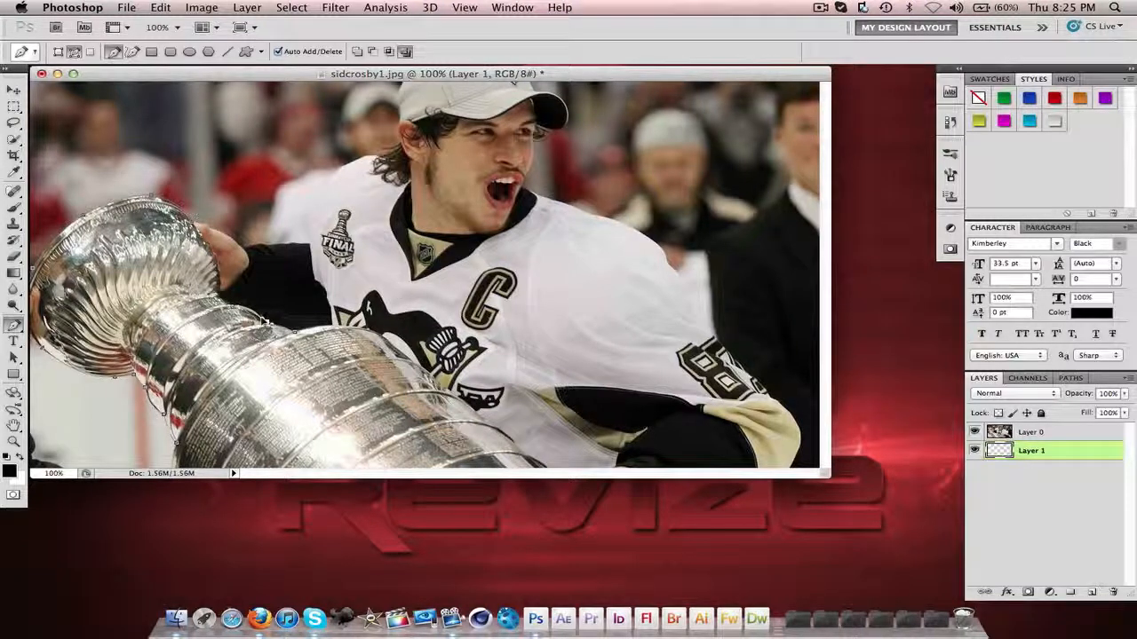
drag(267, 326, 268, 325)
click(191, 227)
key(Escape)
Step: Activate Layer 0 and convert the trophy path into a new anti-aliased selection with a 2-pixel feather radius
click(1044, 432)
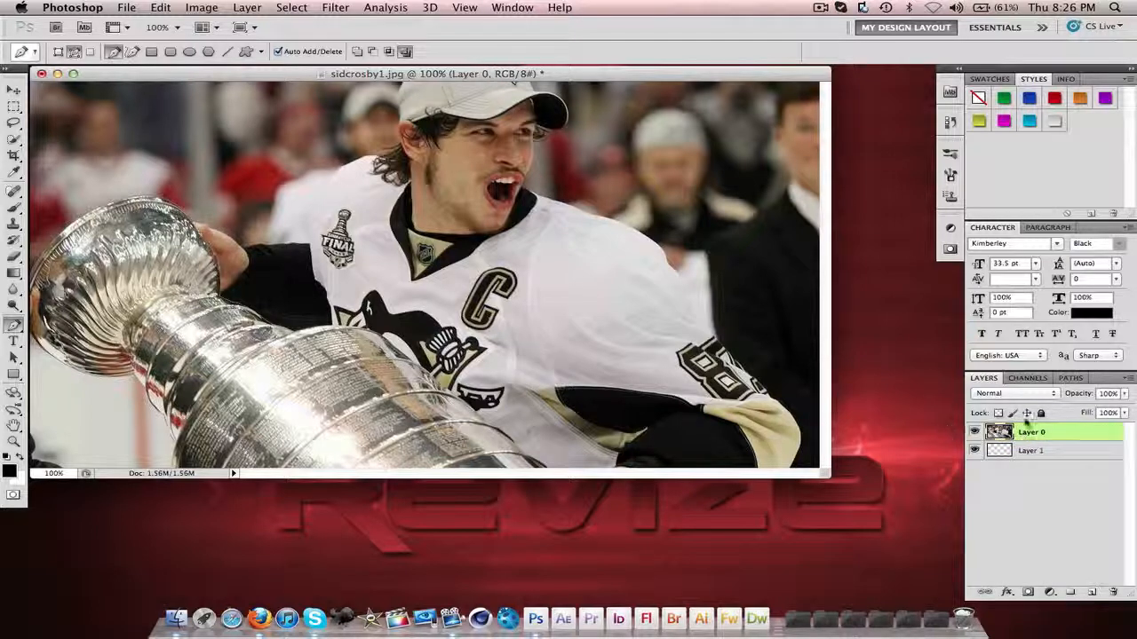
click(556, 391)
right_click(157, 319)
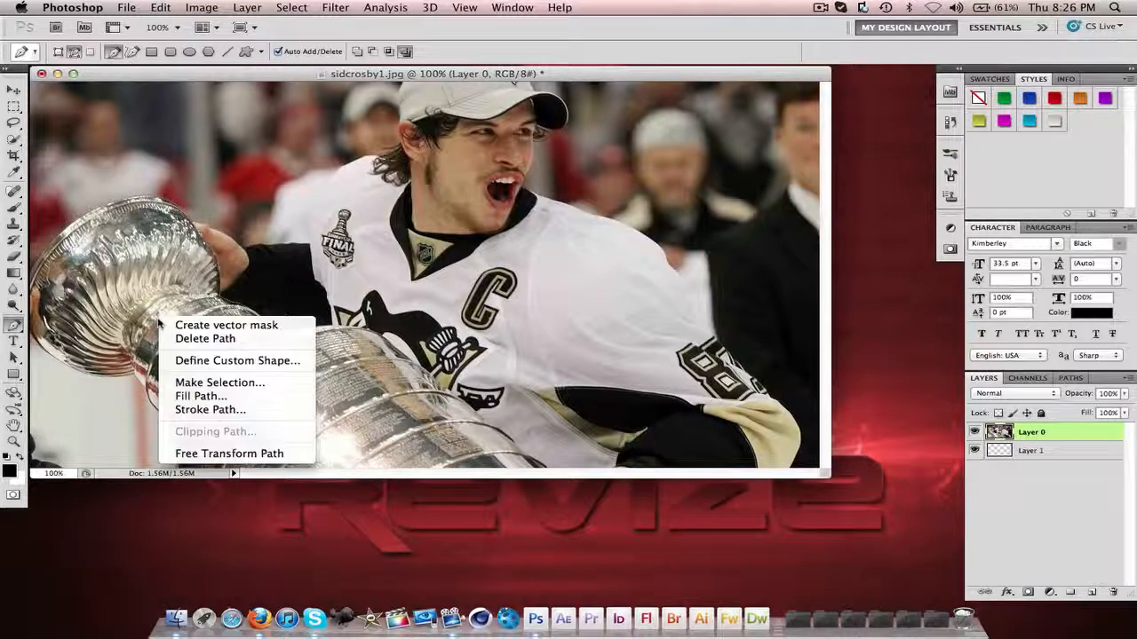
click(246, 382)
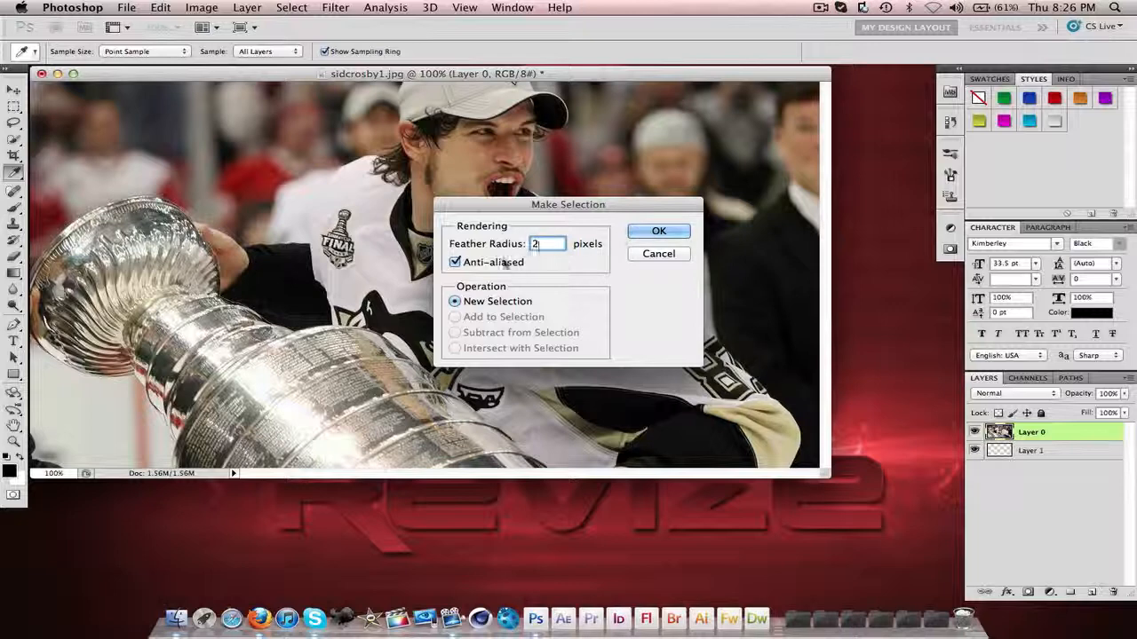
click(659, 231)
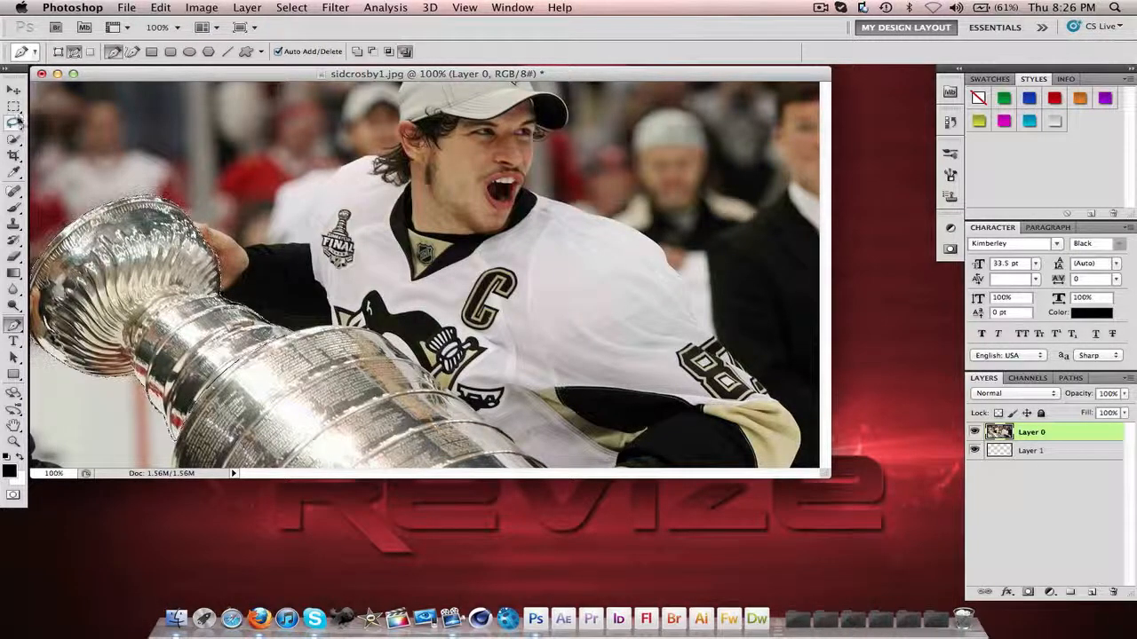
Step: Separate the selected trophy top from the photo onto its own layer with Layer via Cut
key(m)
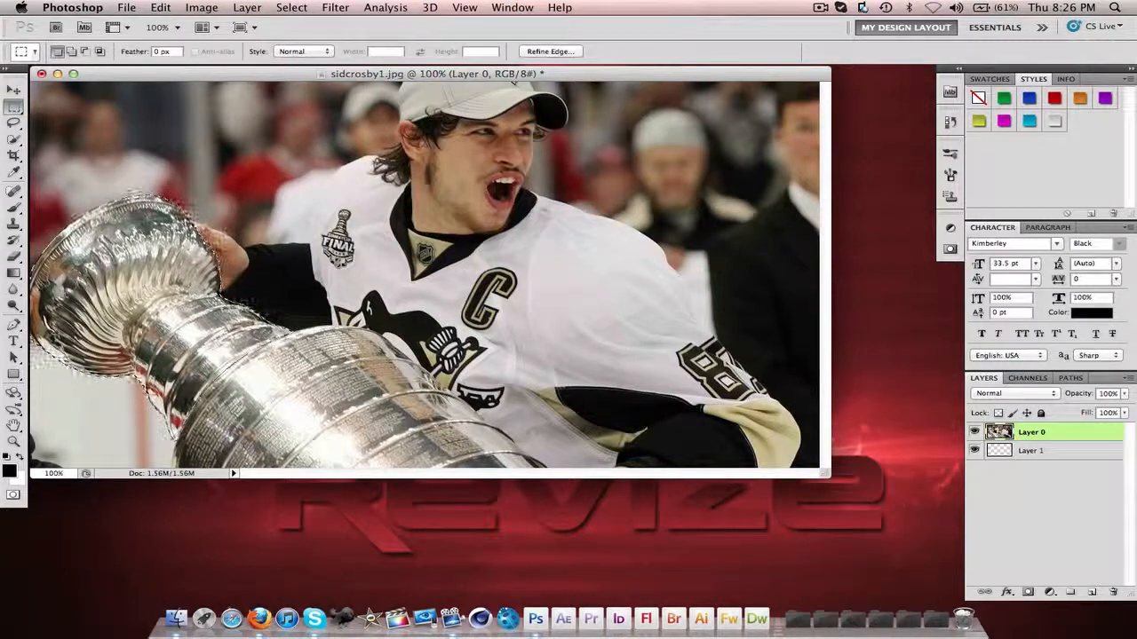
right_click(135, 272)
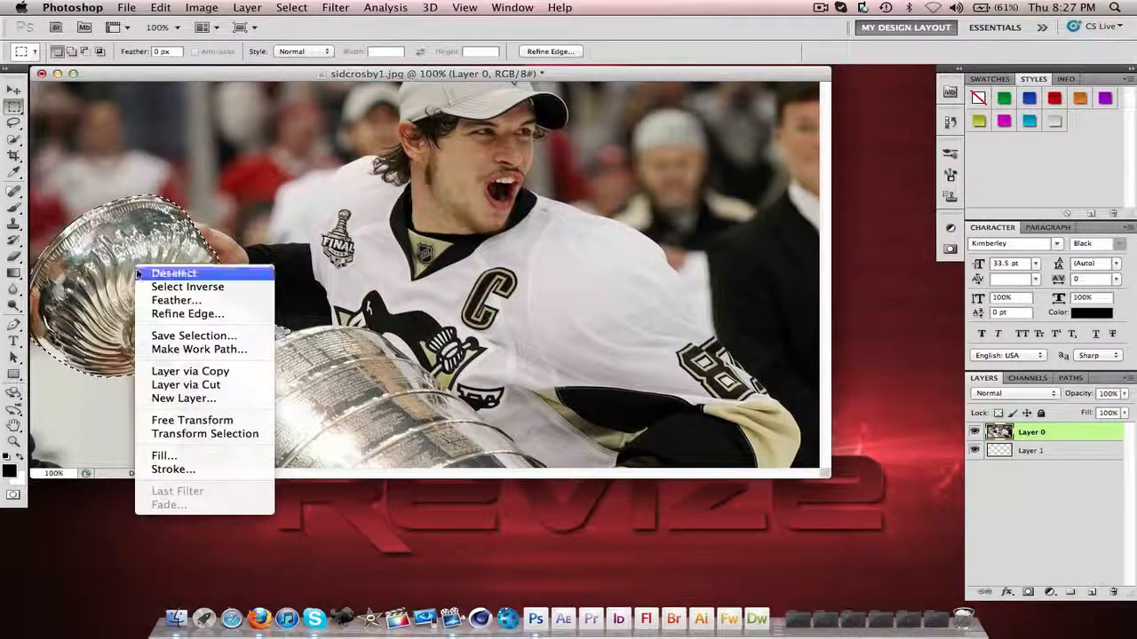
click(189, 386)
Step: Activate Layer 0 and set up the Brush tool with a light grey foreground color
click(1045, 450)
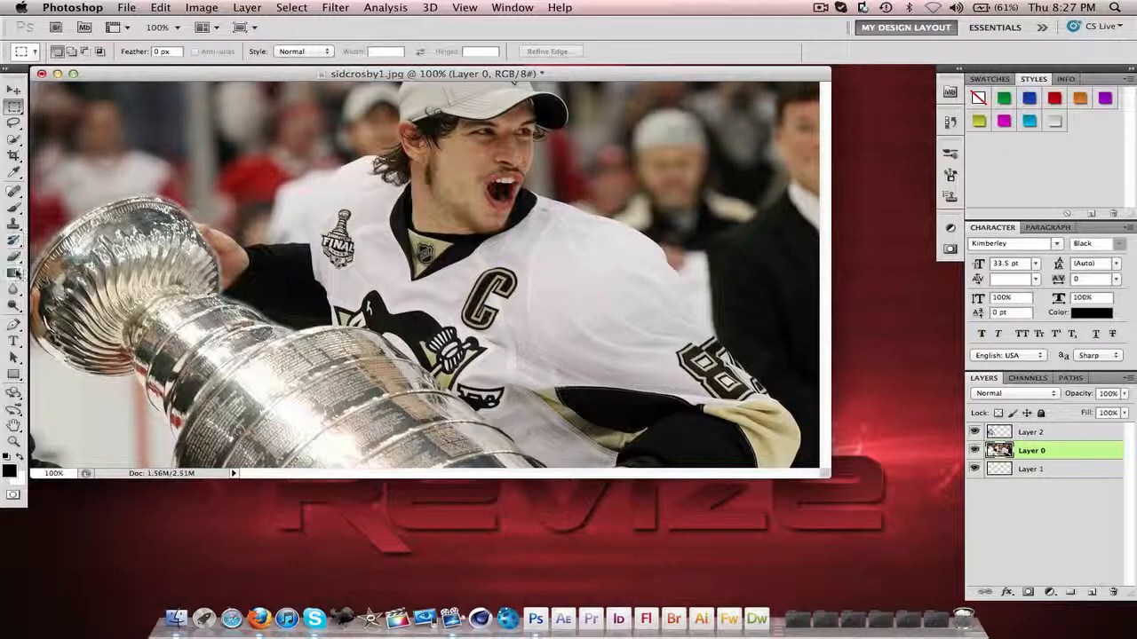
click(14, 209)
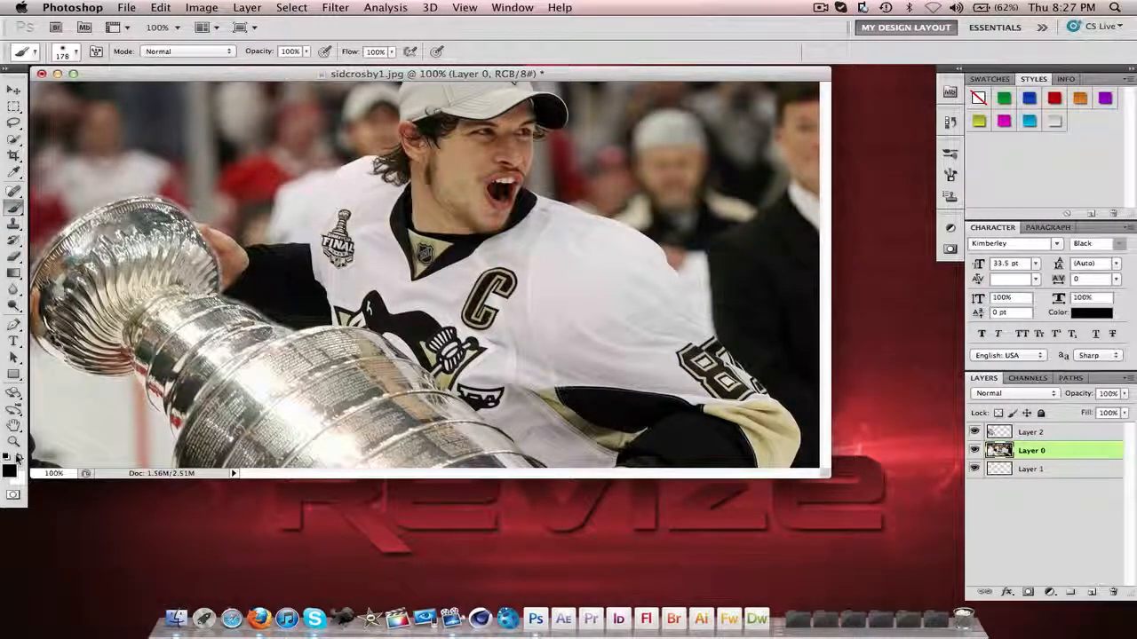
click(19, 457)
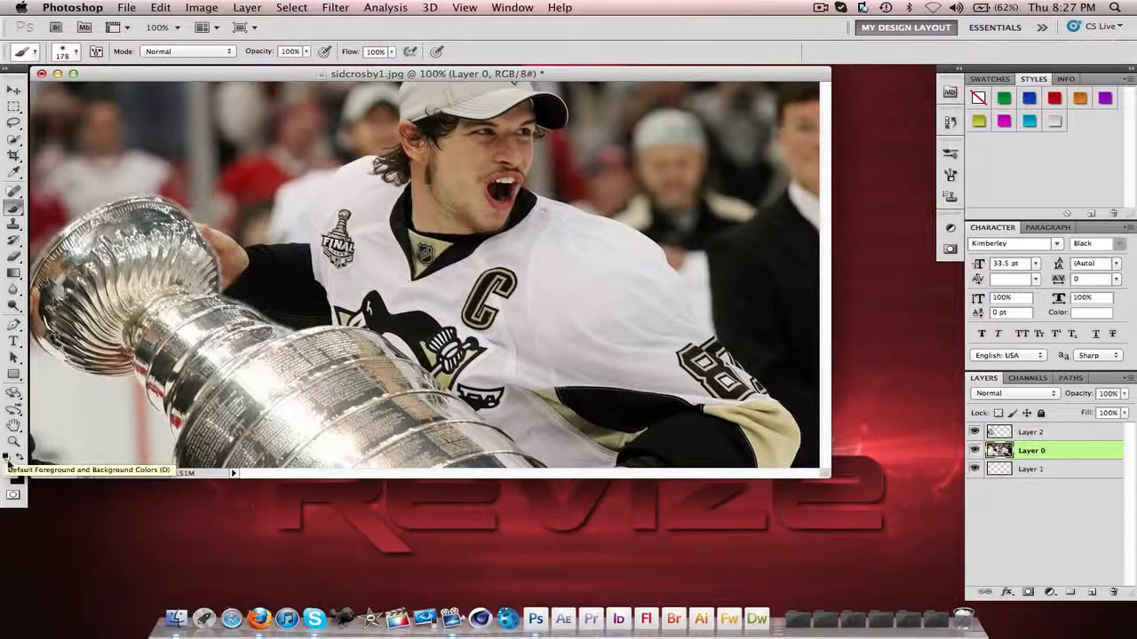
click(13, 467)
drag(142, 334, 59, 283)
key(Return)
key(b)
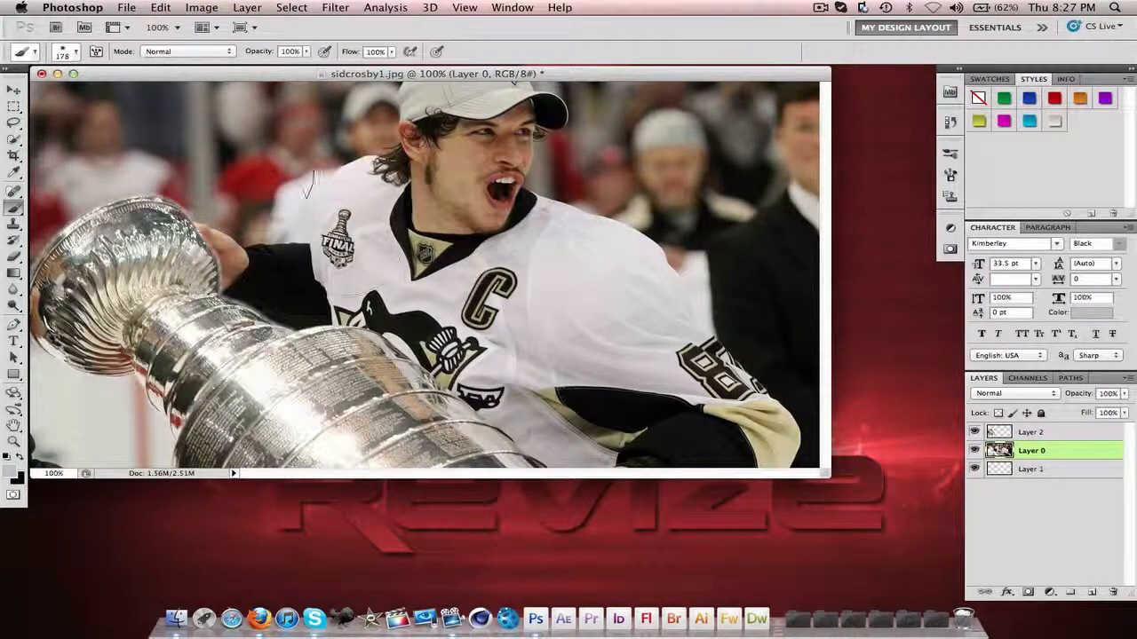
Step: Enlarge the soft brush to 308 px and paint grey over the whole photo on Layer 0, around and behind the trophy
click(77, 53)
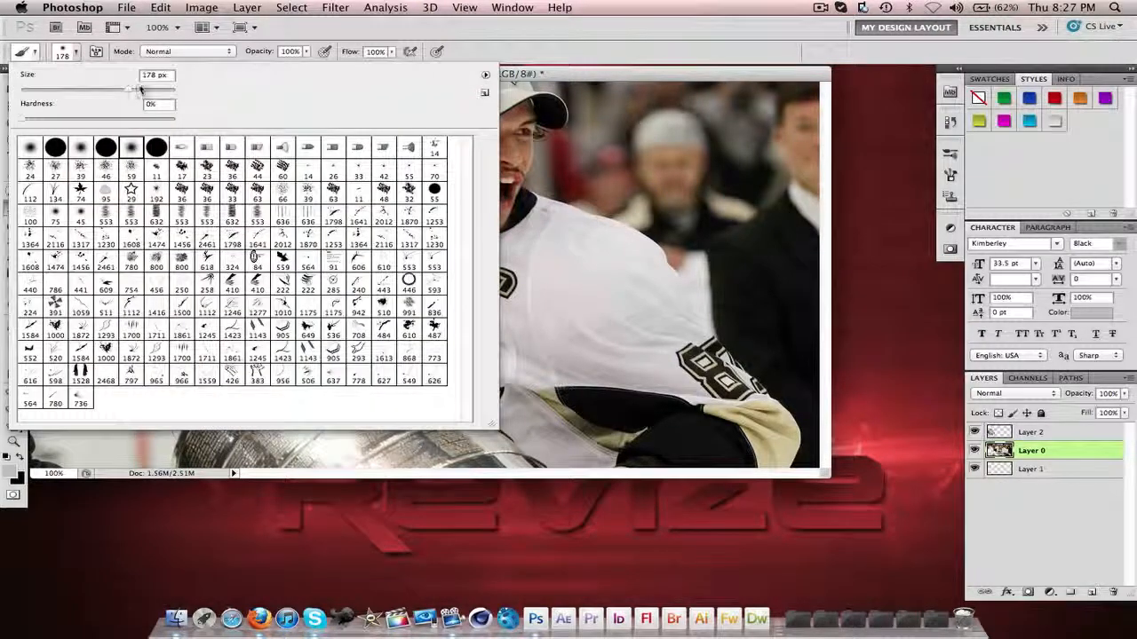
drag(138, 91, 147, 91)
key(Return)
drag(672, 127, 672, 116)
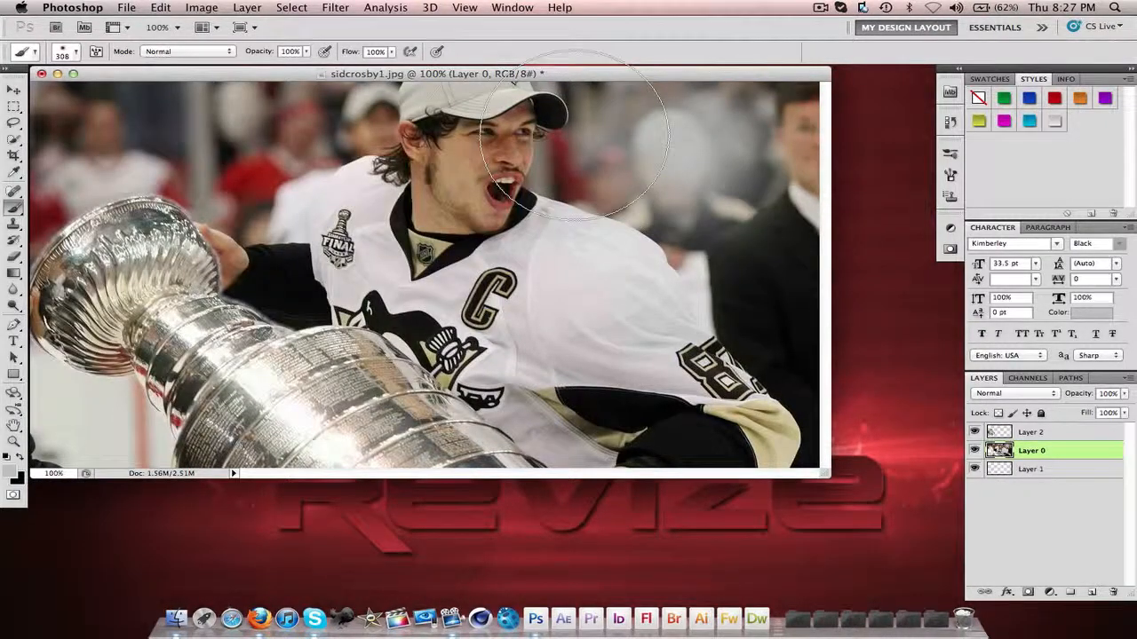
mouse_move(622, 66)
mouse_down()
mouse_move(384, 146)
mouse_move(735, 152)
mouse_move(698, 190)
mouse_move(723, 216)
mouse_move(782, 364)
mouse_up()
mouse_move(759, 310)
mouse_down()
mouse_move(723, 373)
mouse_move(457, 223)
mouse_move(558, 320)
mouse_move(803, 418)
mouse_move(398, 94)
mouse_move(677, 163)
mouse_move(266, 115)
mouse_move(97, 122)
mouse_move(62, 151)
mouse_move(302, 266)
mouse_move(417, 381)
mouse_move(324, 351)
mouse_move(266, 385)
mouse_move(279, 406)
mouse_move(254, 432)
mouse_move(151, 444)
mouse_move(44, 404)
mouse_move(79, 417)
mouse_up()
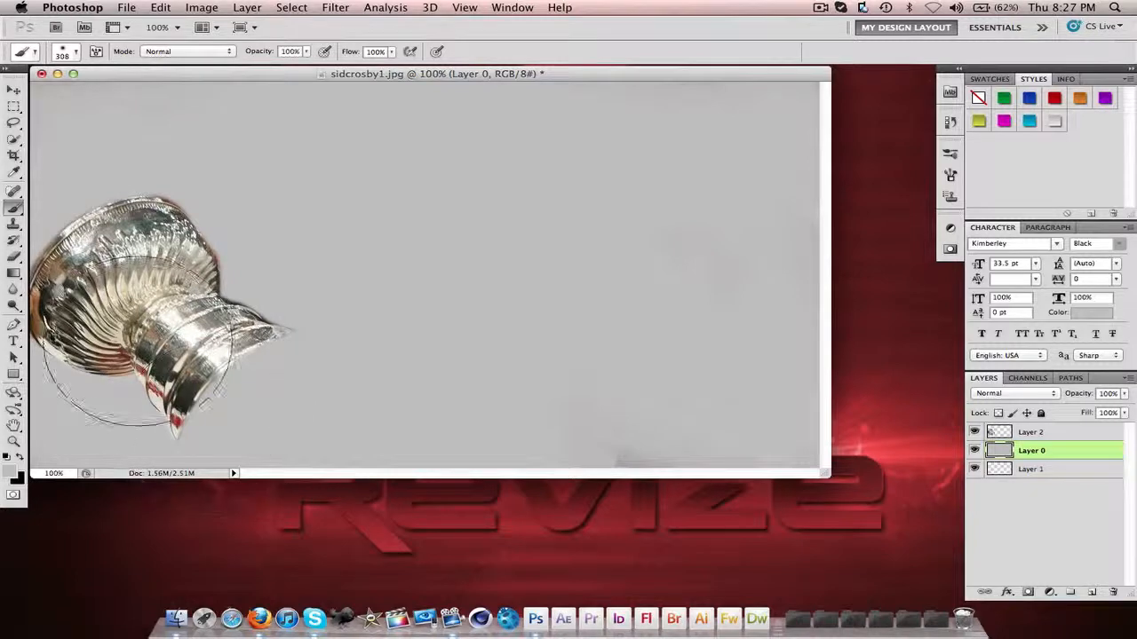
mouse_move(285, 355)
mouse_down()
mouse_move(284, 317)
mouse_move(178, 204)
mouse_up()
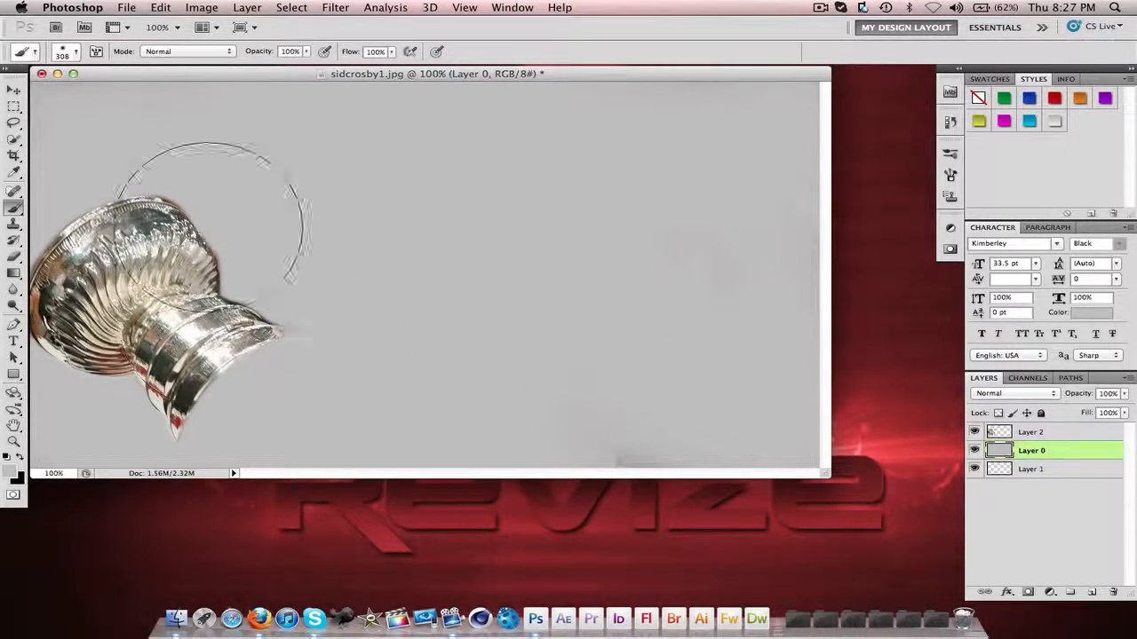
Step: Delete the empty Layer 1 and move the trophy cutout on Layer 2 up and inward, away from the canvas edge
key(v)
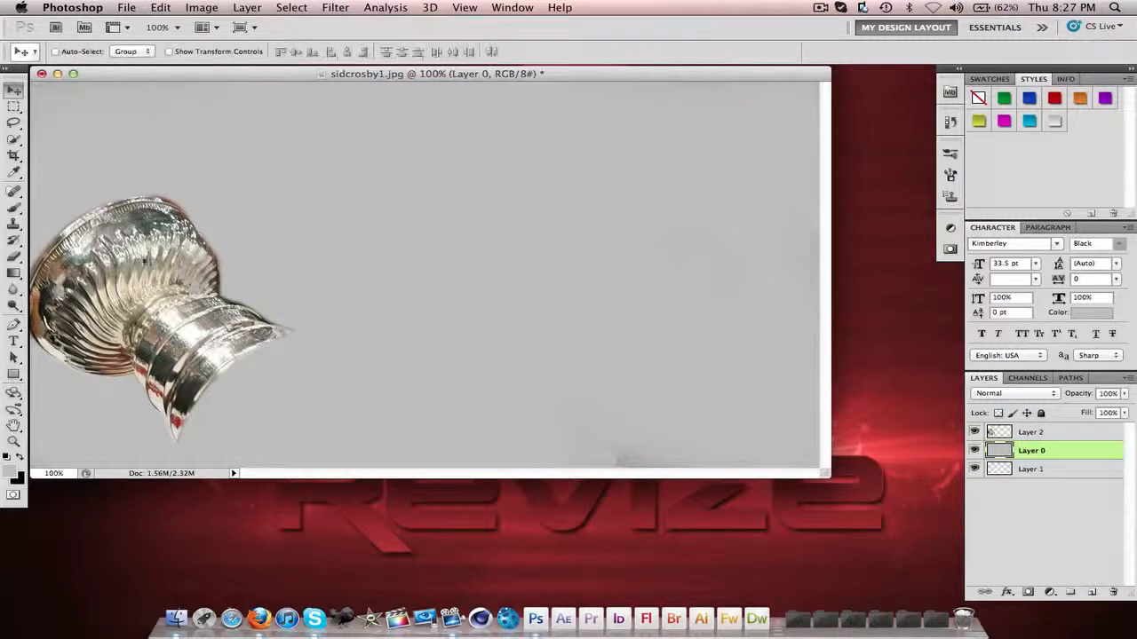
key(shift+Right)
key(shift+Left)
click(1030, 432)
click(1035, 469)
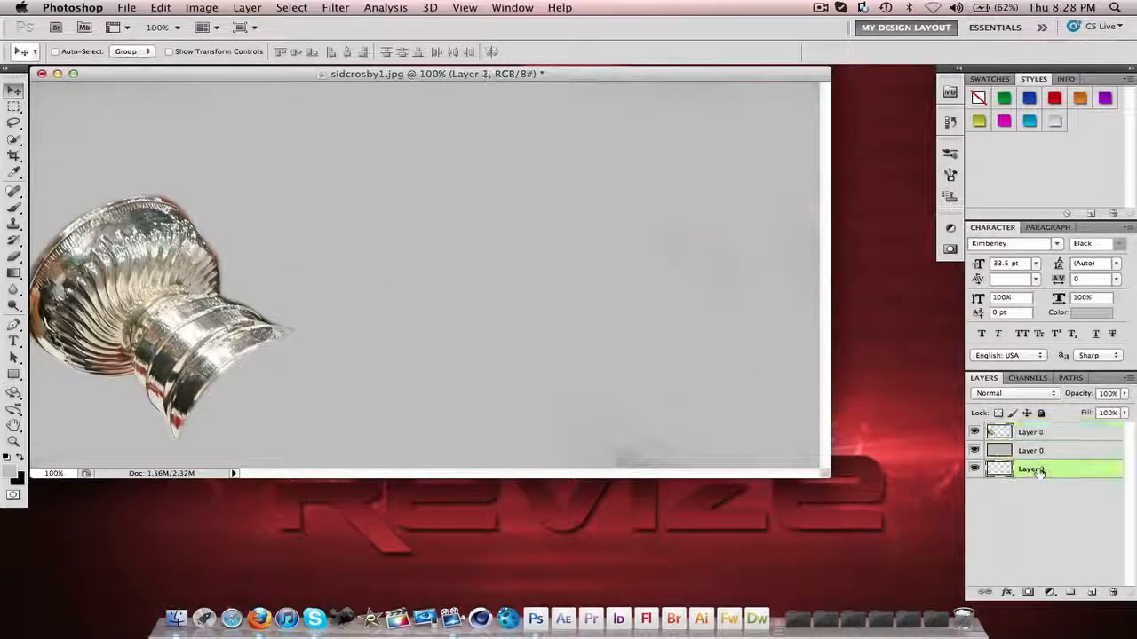
key(Delete)
click(1029, 431)
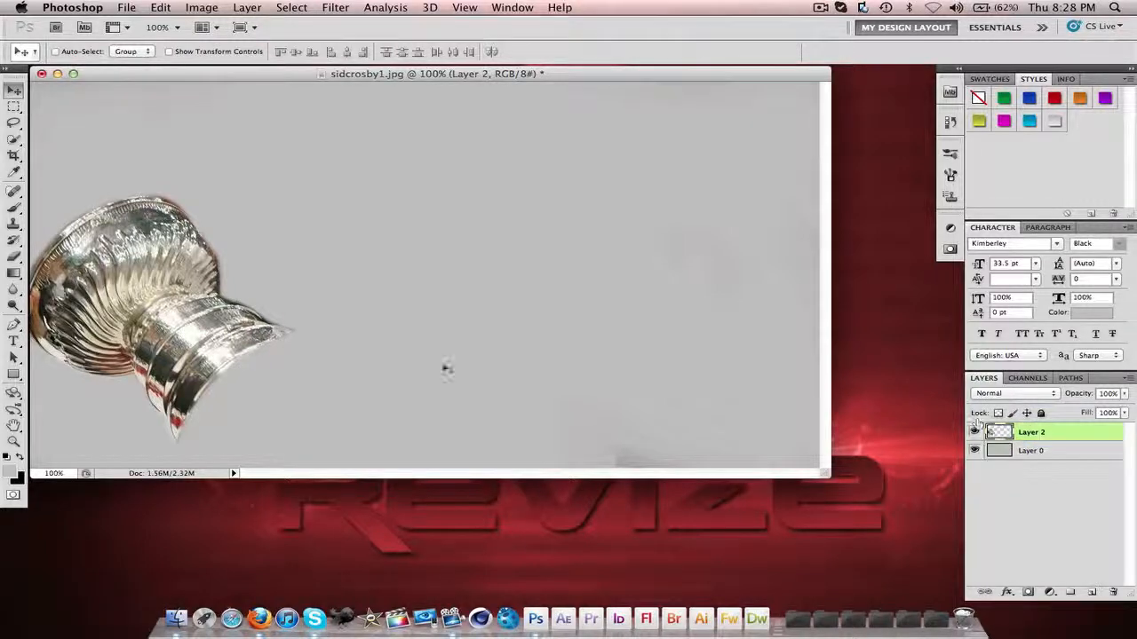
drag(216, 299, 289, 269)
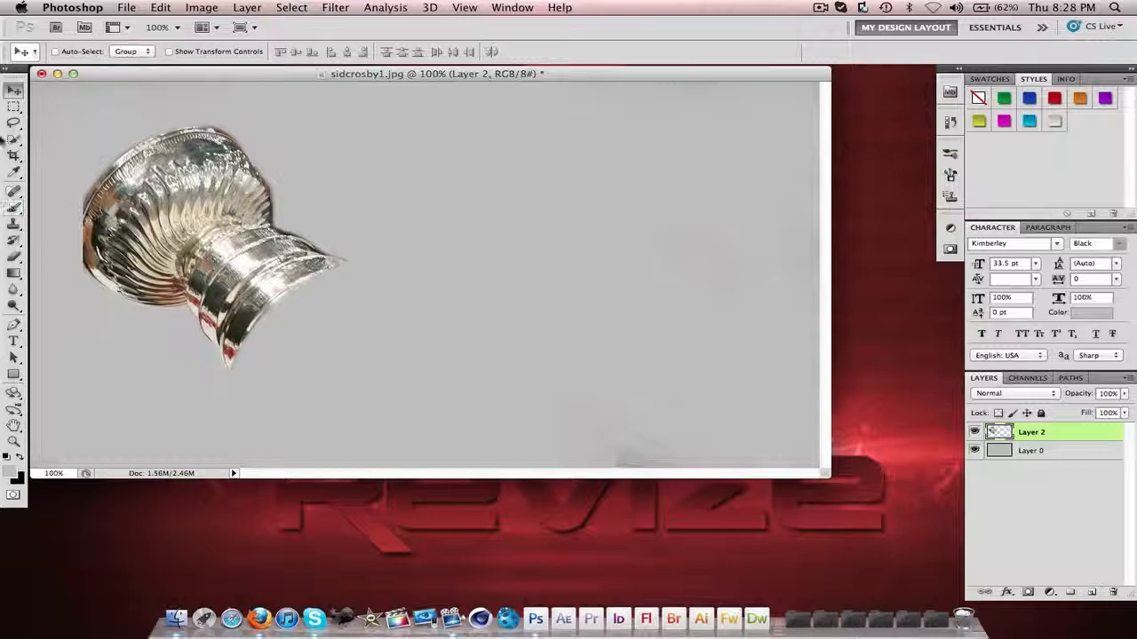
Step: Soften the trophy bowl's straight cut-off outer edge on Layer 2 with a 79 px soft Eraser
click(18, 254)
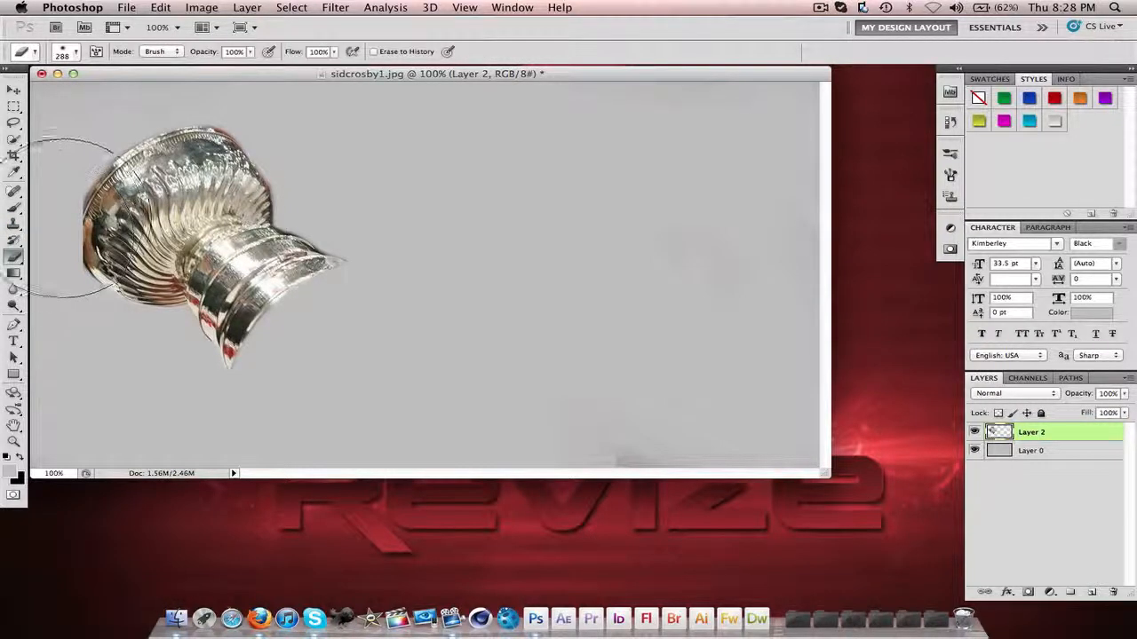
click(76, 54)
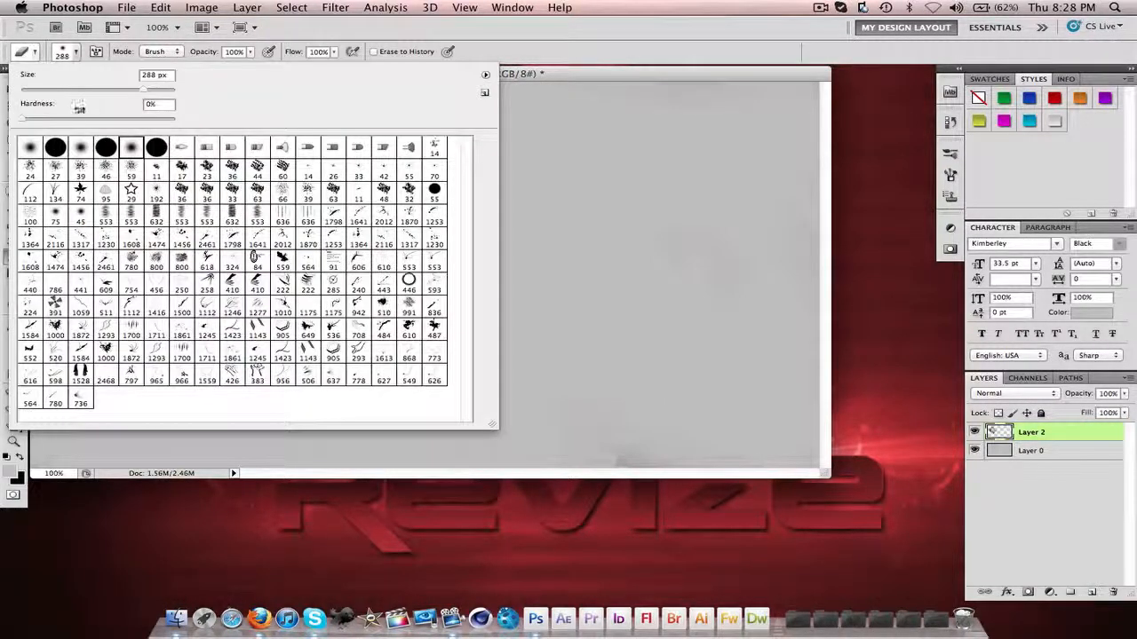
drag(102, 92, 79, 94)
click(524, 165)
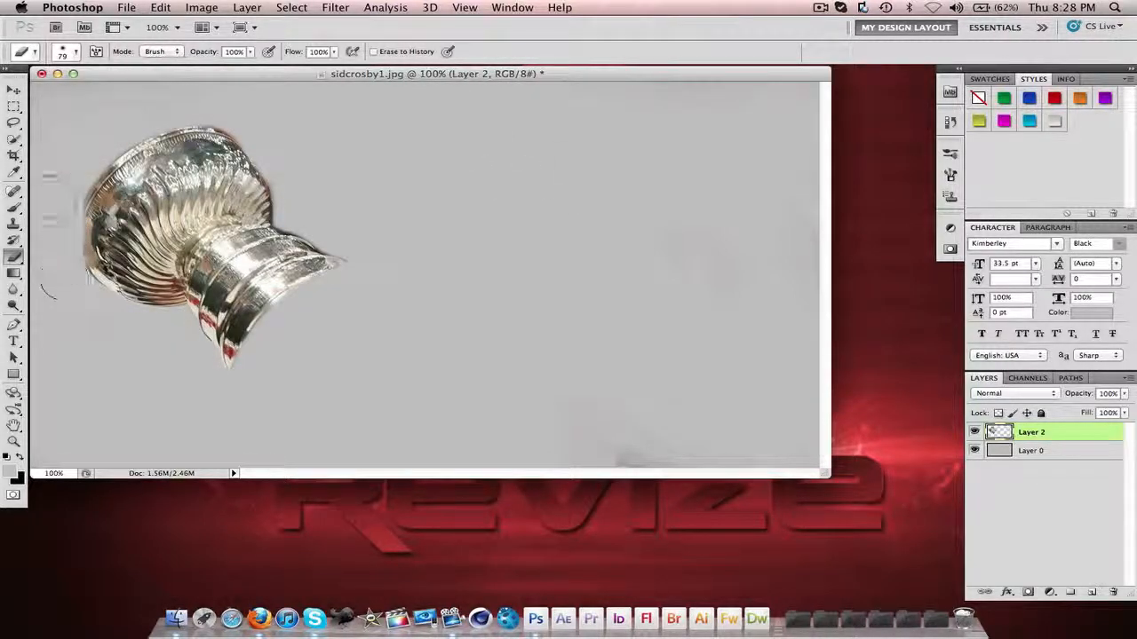
mouse_move(52, 205)
mouse_down()
mouse_move(57, 233)
mouse_move(58, 196)
mouse_move(59, 271)
mouse_move(83, 305)
mouse_up()
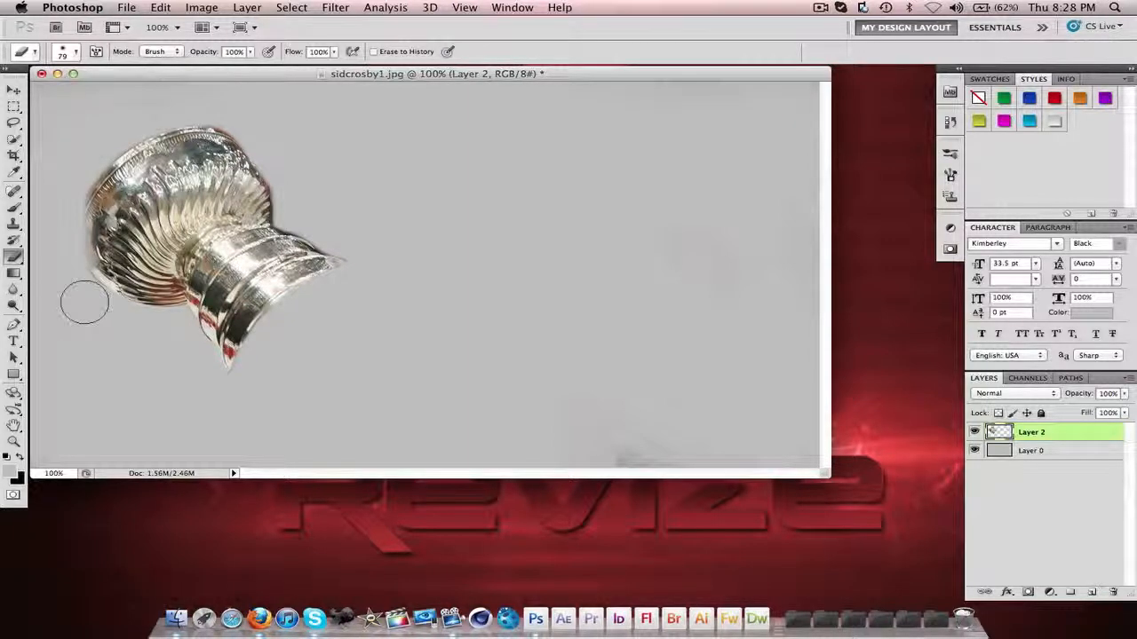
Step: Switch to Finder and browse the Renders folder inside Pictures
click(128, 8)
key(Escape)
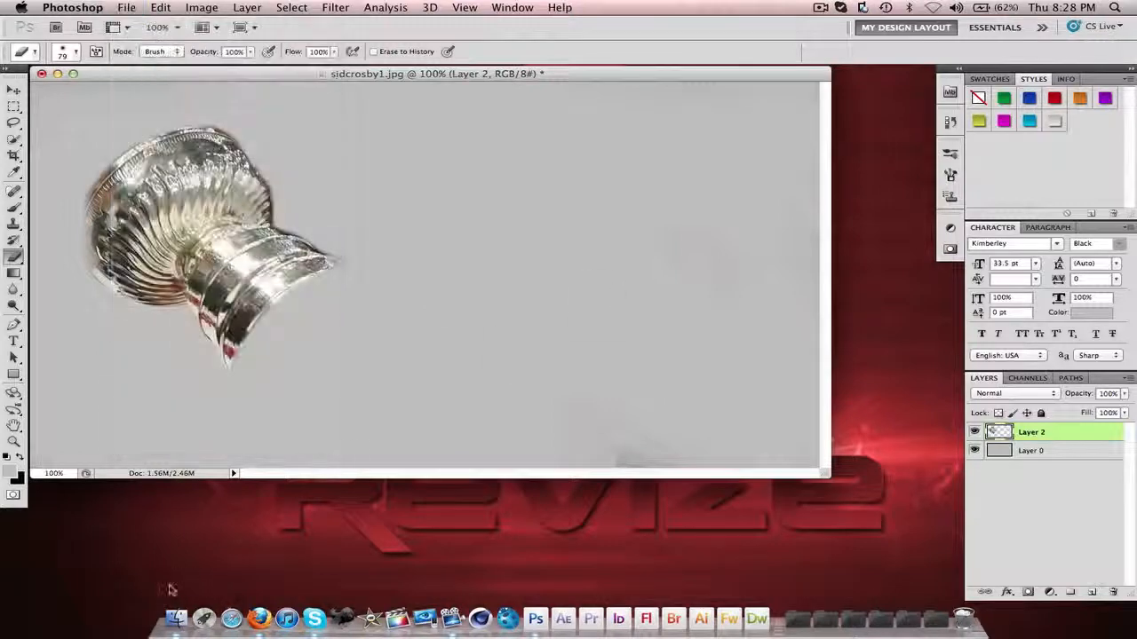
click(176, 617)
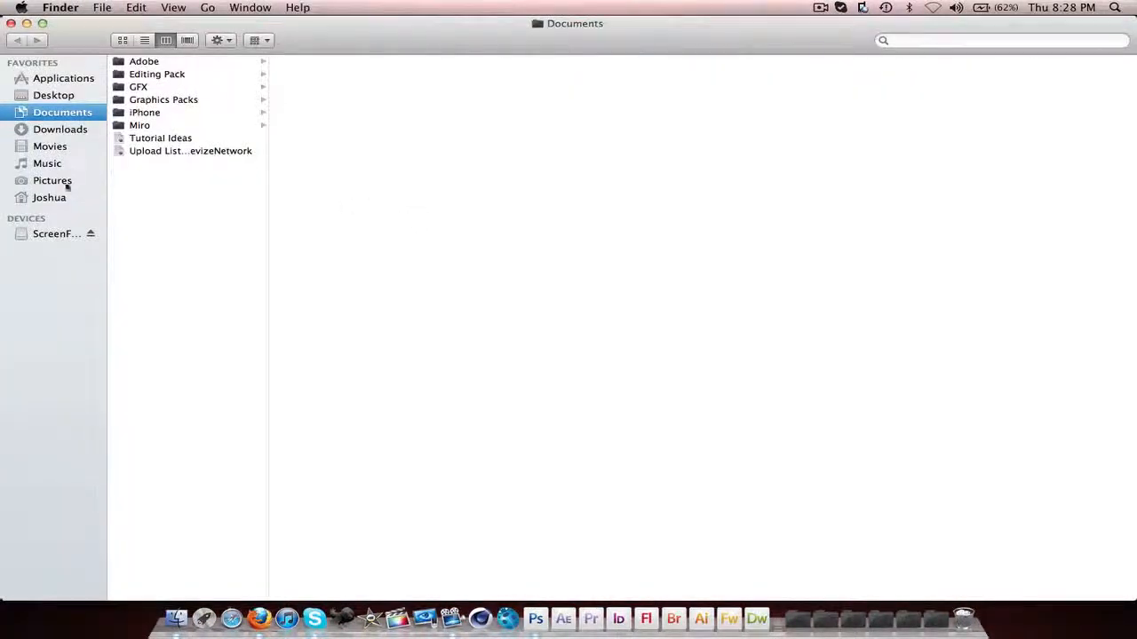
click(66, 183)
click(171, 151)
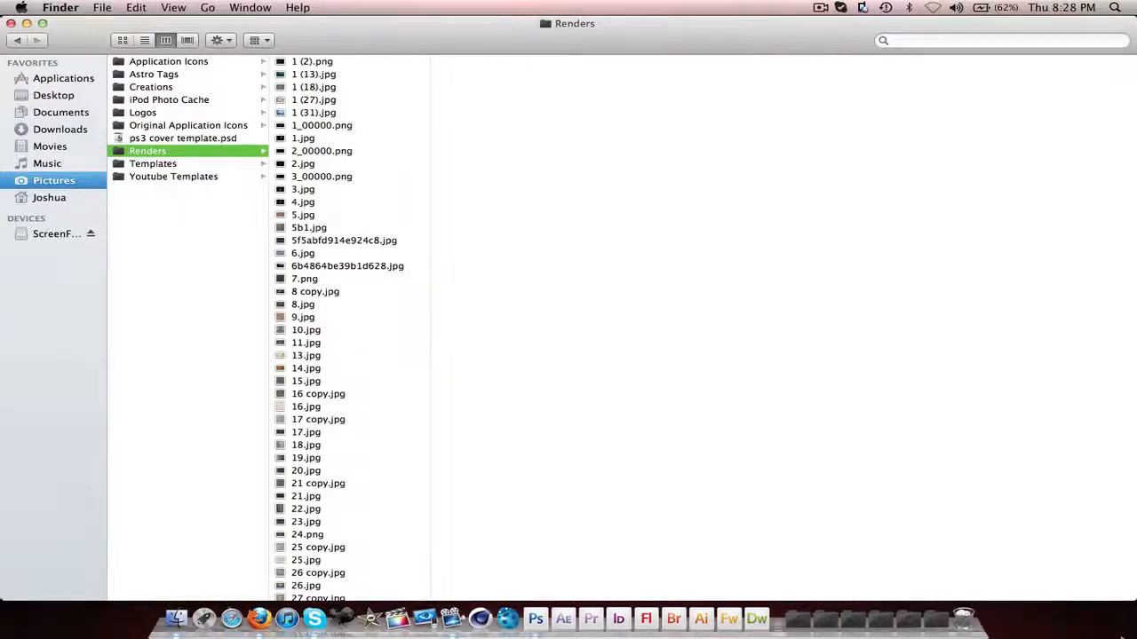
Step: Move hockey-ice.jpg out of the Trash onto the desktop and close the Trash window
click(964, 617)
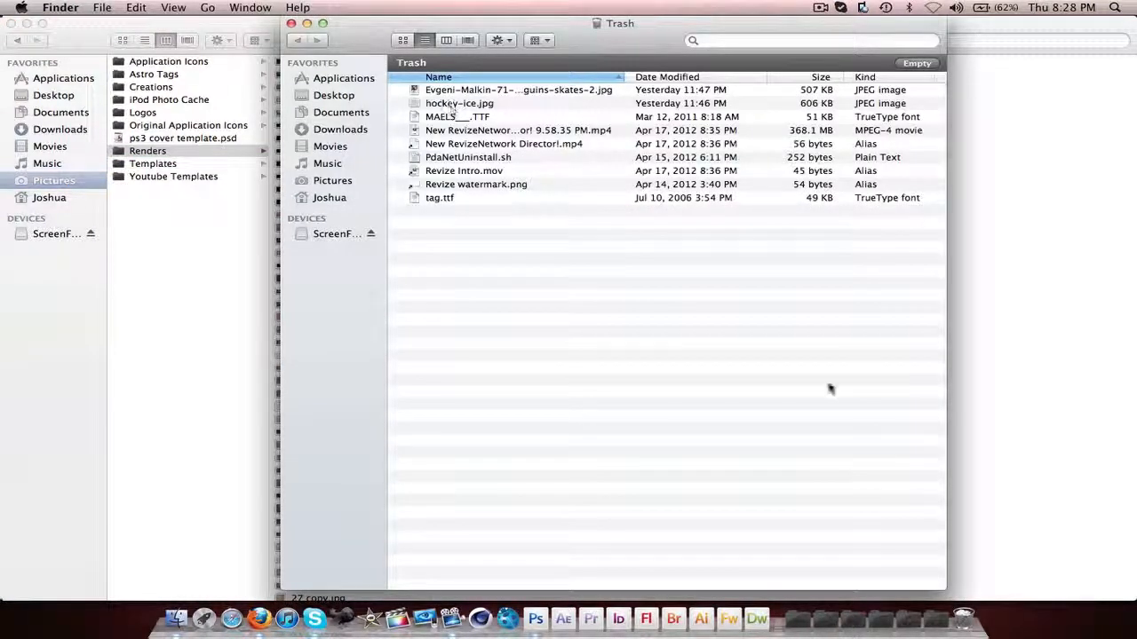
drag(453, 104, 1064, 617)
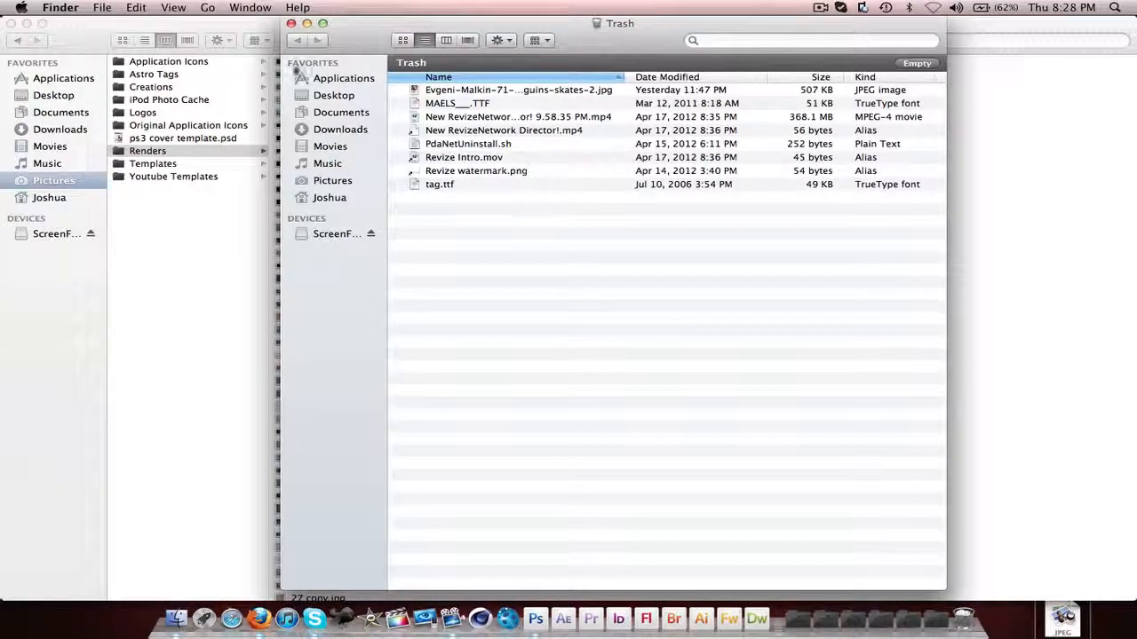
click(291, 23)
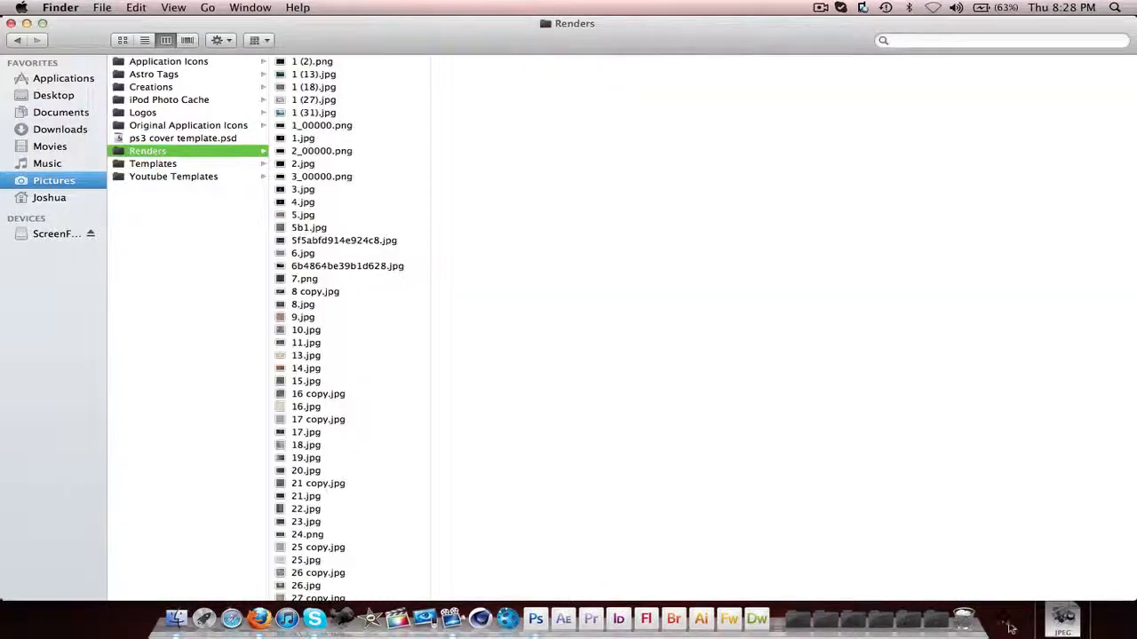
Step: Switch to Photoshop and place hockey-ice.jpg in the trophy document, scaled to about 60% so that it covers the whole canvas
drag(1064, 617, 345, 310)
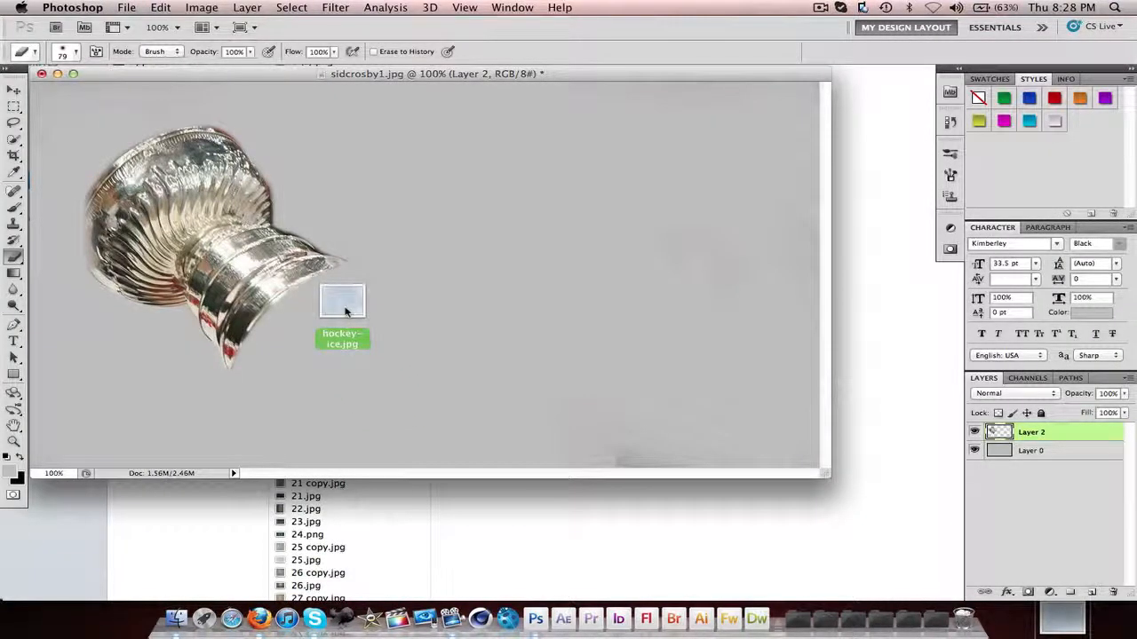
drag(345, 311, 345, 311)
drag(344, 310, 344, 310)
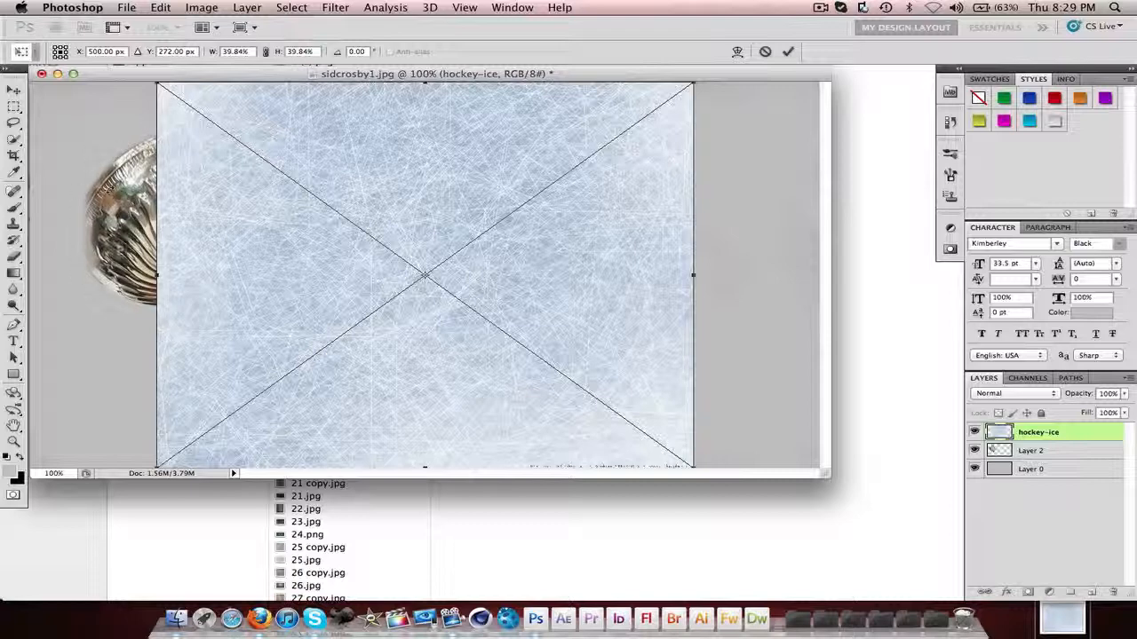
drag(868, 419, 772, 405)
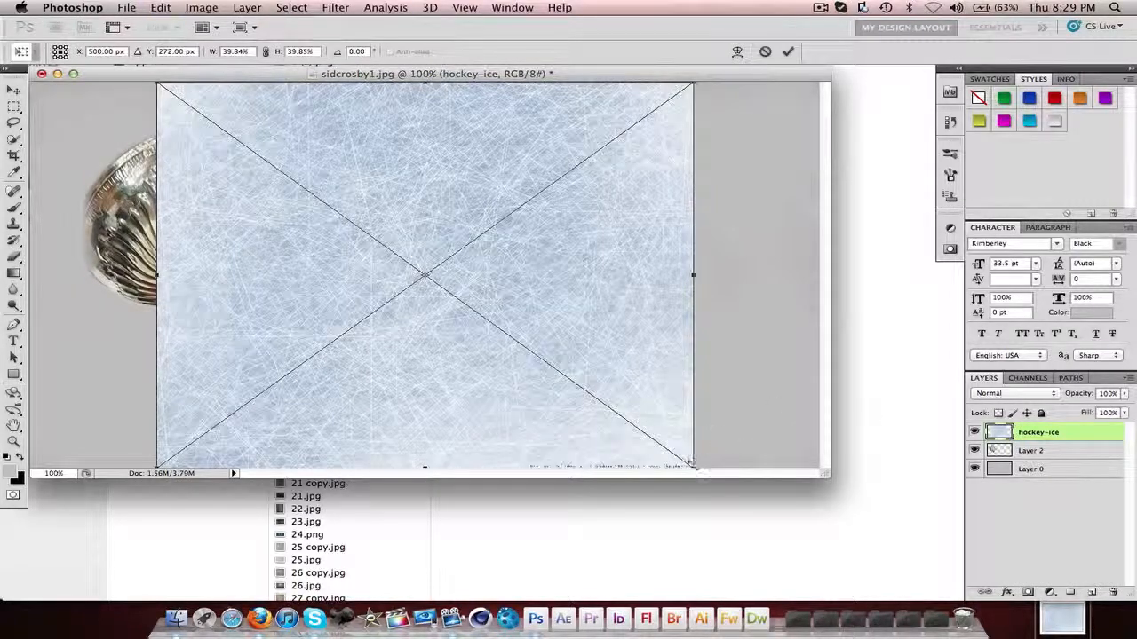
drag(692, 463, 864, 528)
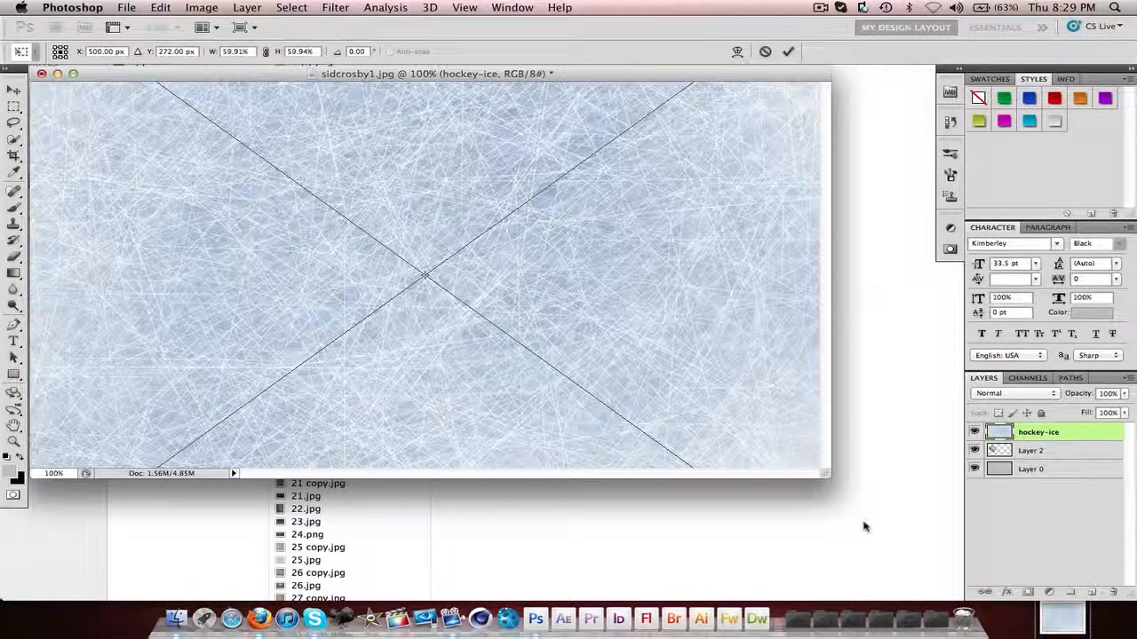
key(Return)
key(e)
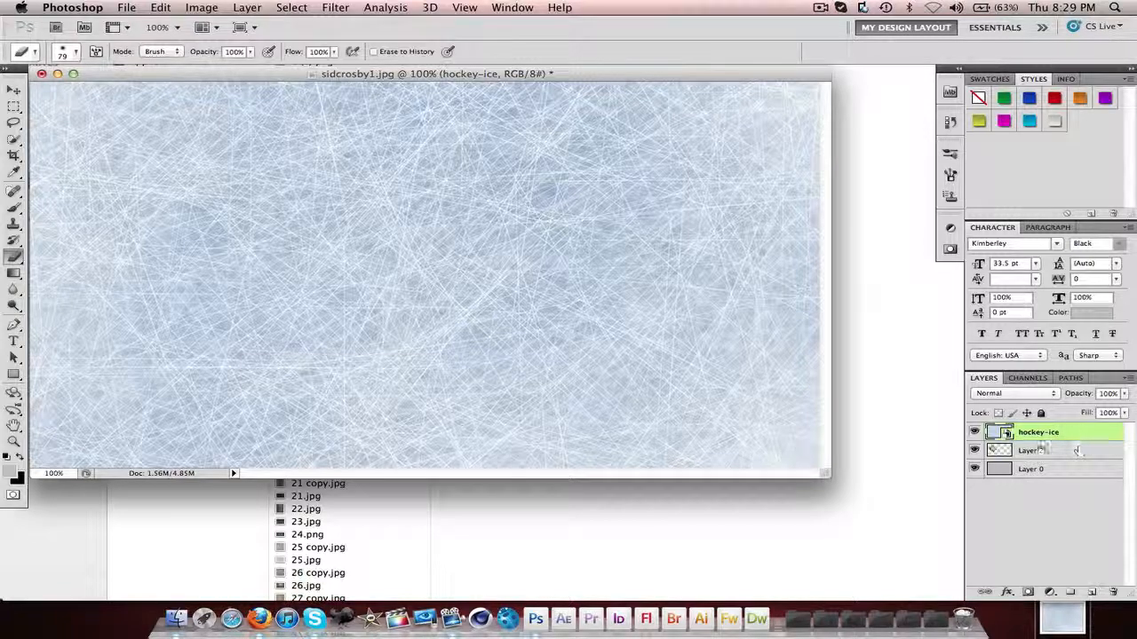
Step: Move Layer 2 above the hockey-ice layer and shift the trophy cutout slightly down the canvas
drag(1035, 450, 1035, 429)
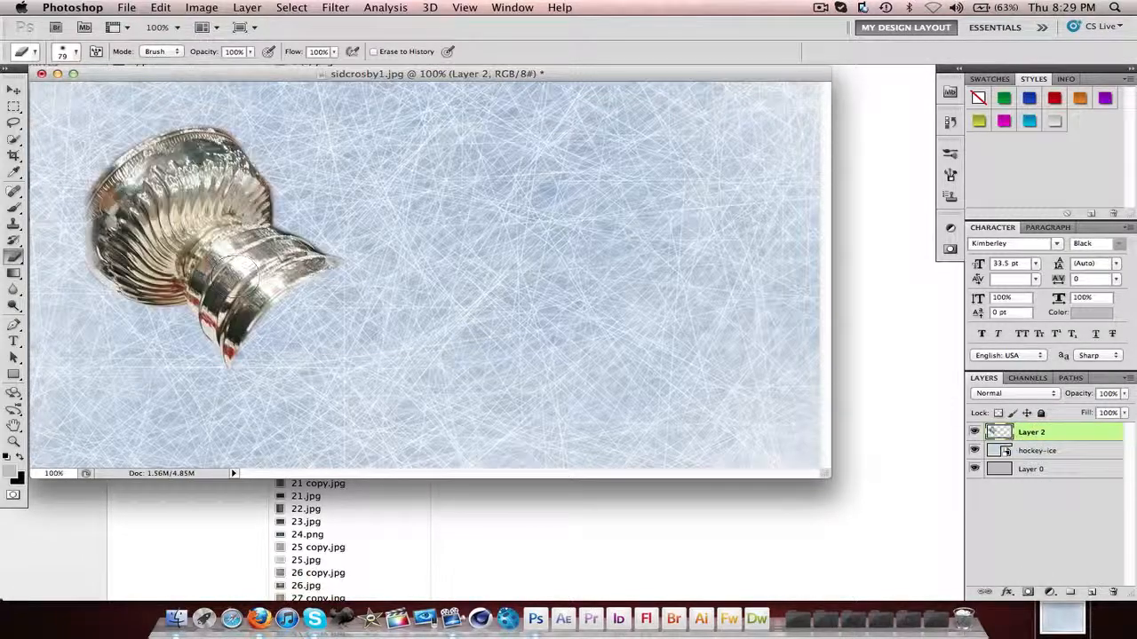
key(v)
drag(195, 223, 201, 279)
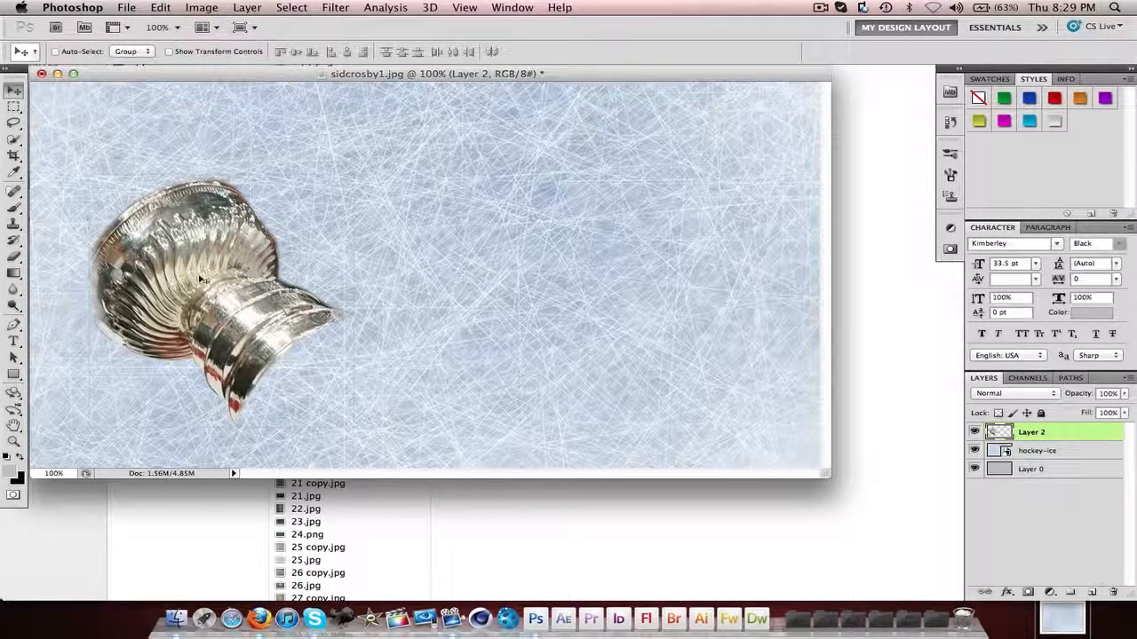
Step: Minimize the trophy document, switch to Illustrator and close the da logo.ai document
click(57, 73)
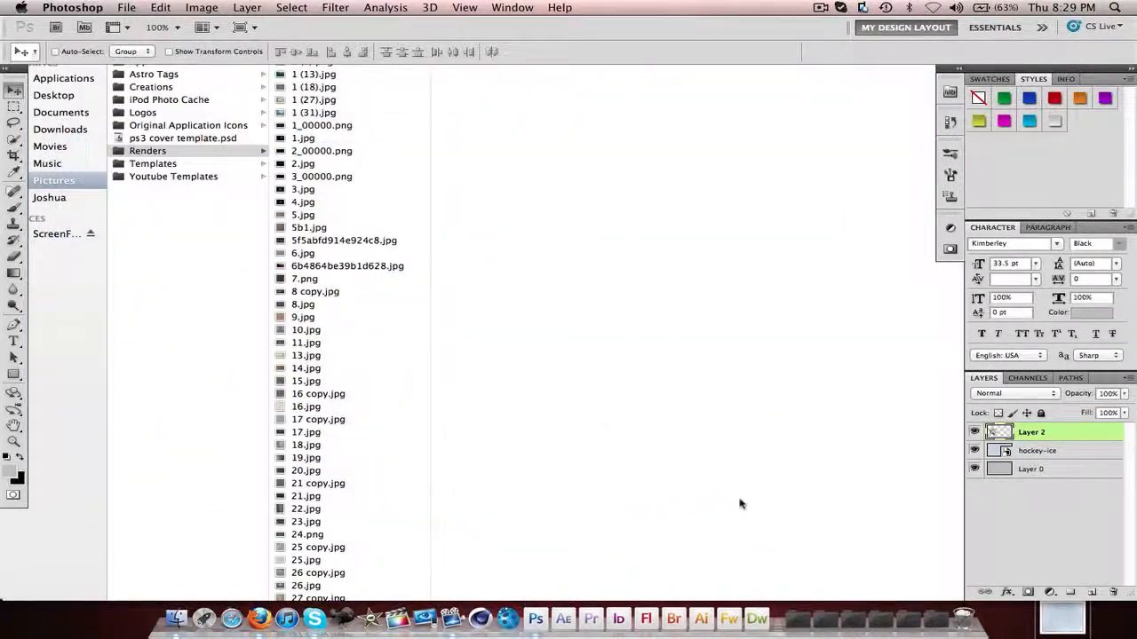
click(701, 614)
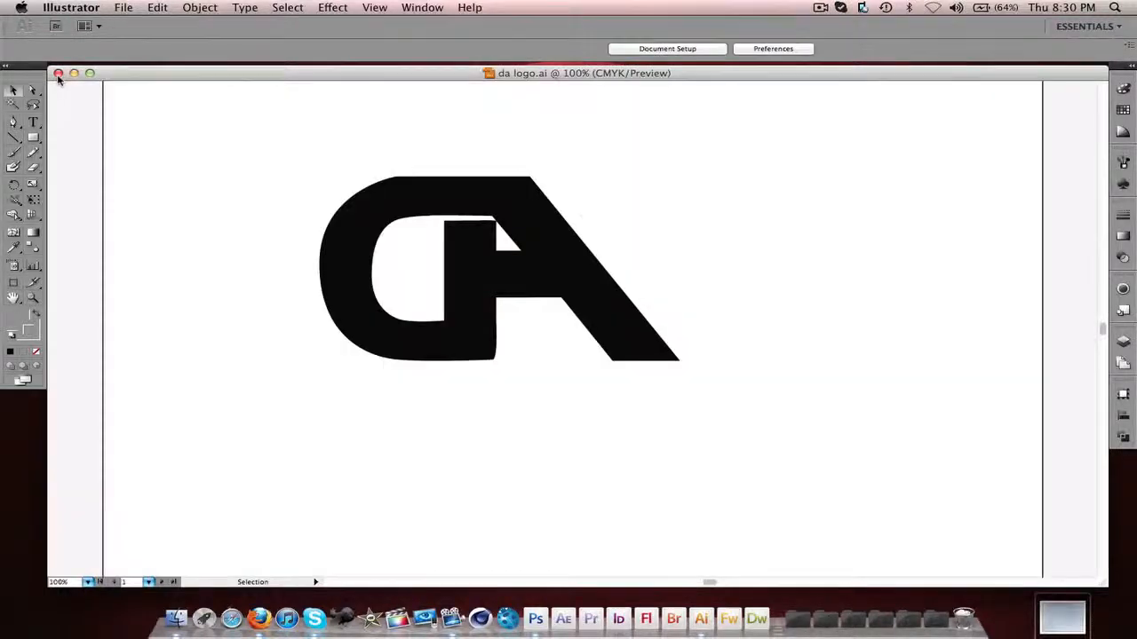
click(58, 74)
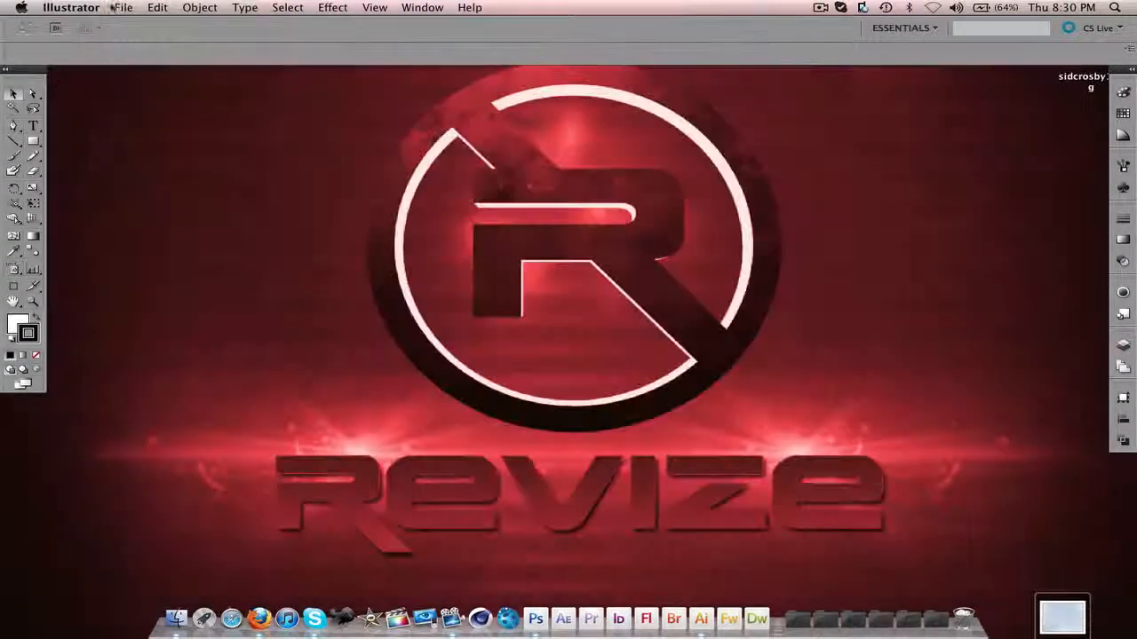
Step: Open sidcrosby1.jpg from the Desktop folder
click(126, 7)
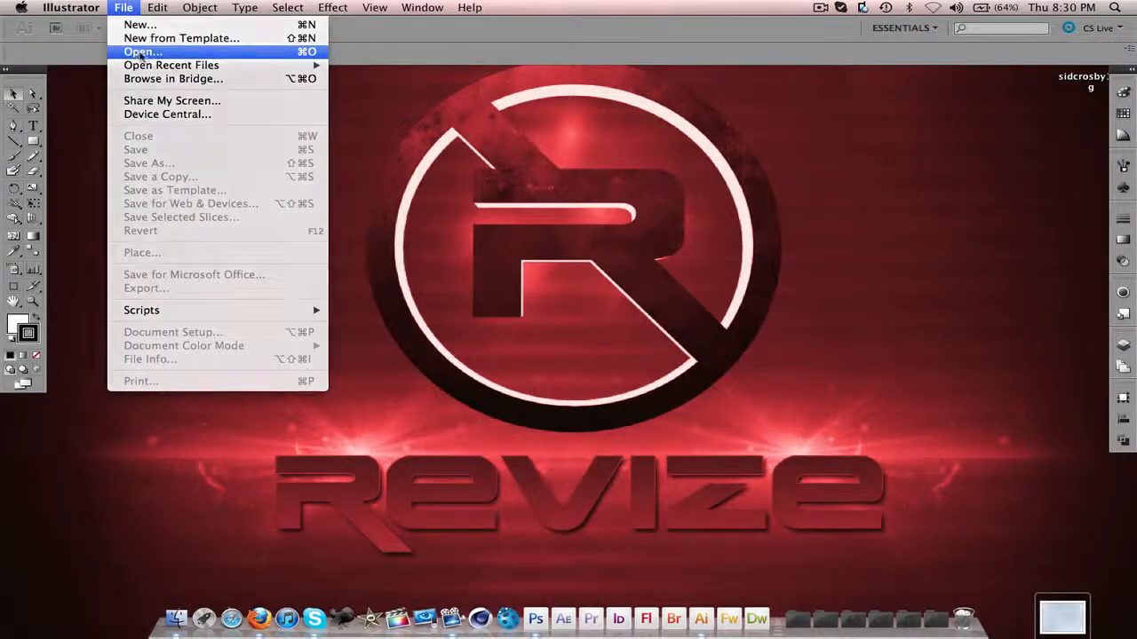
click(147, 52)
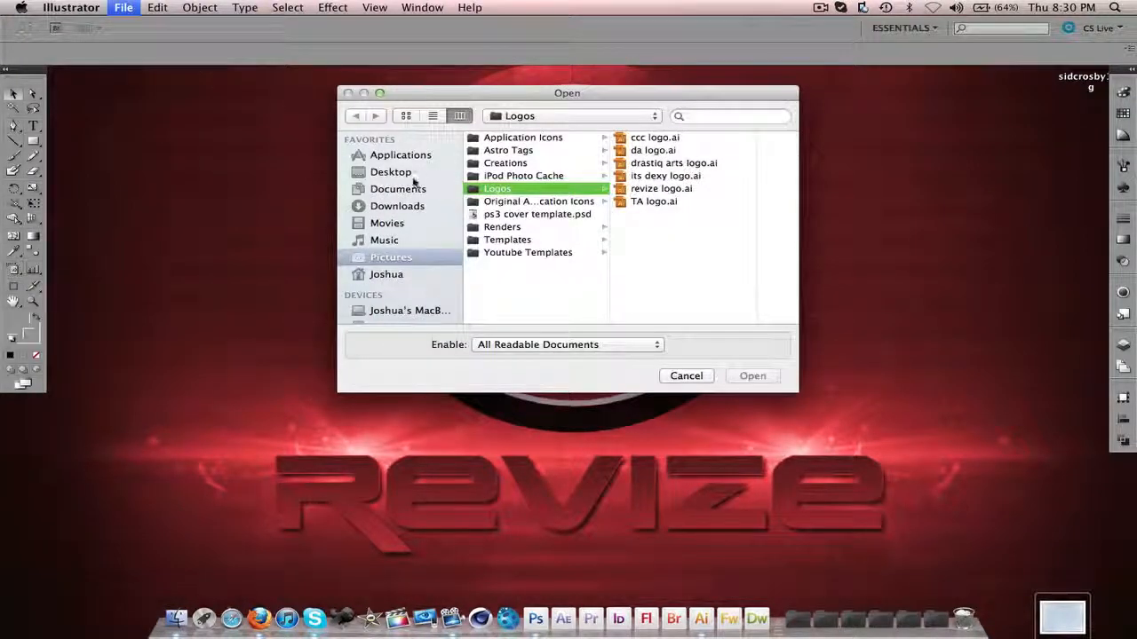
click(404, 173)
double_click(518, 151)
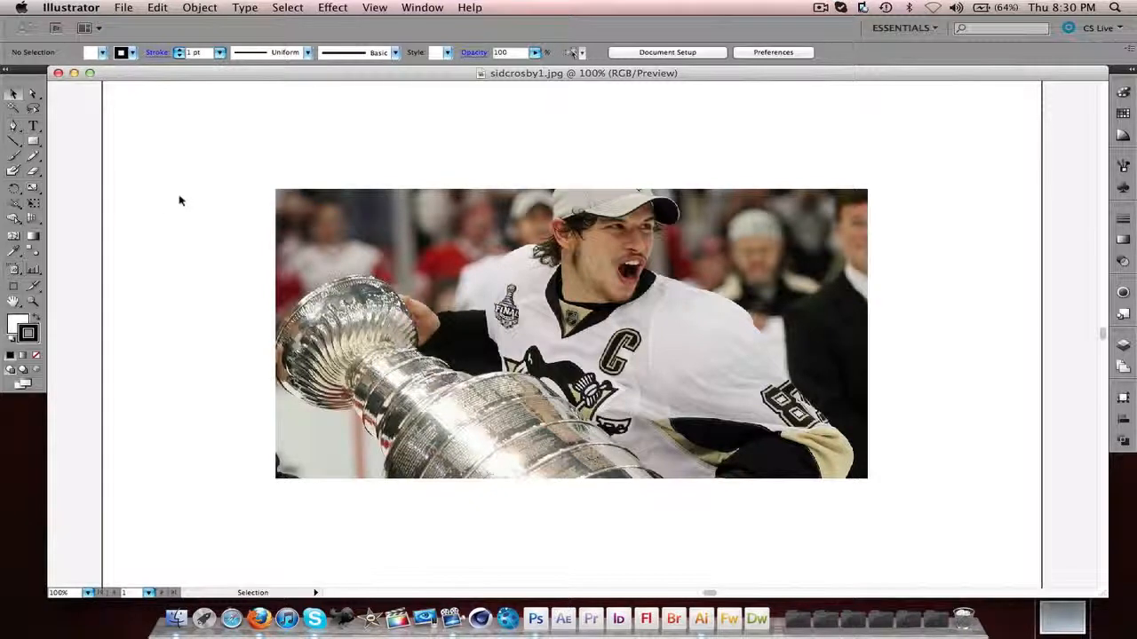
Step: Lock the hockey photo on the artboard and test whether it can still be selected or moved
click(322, 234)
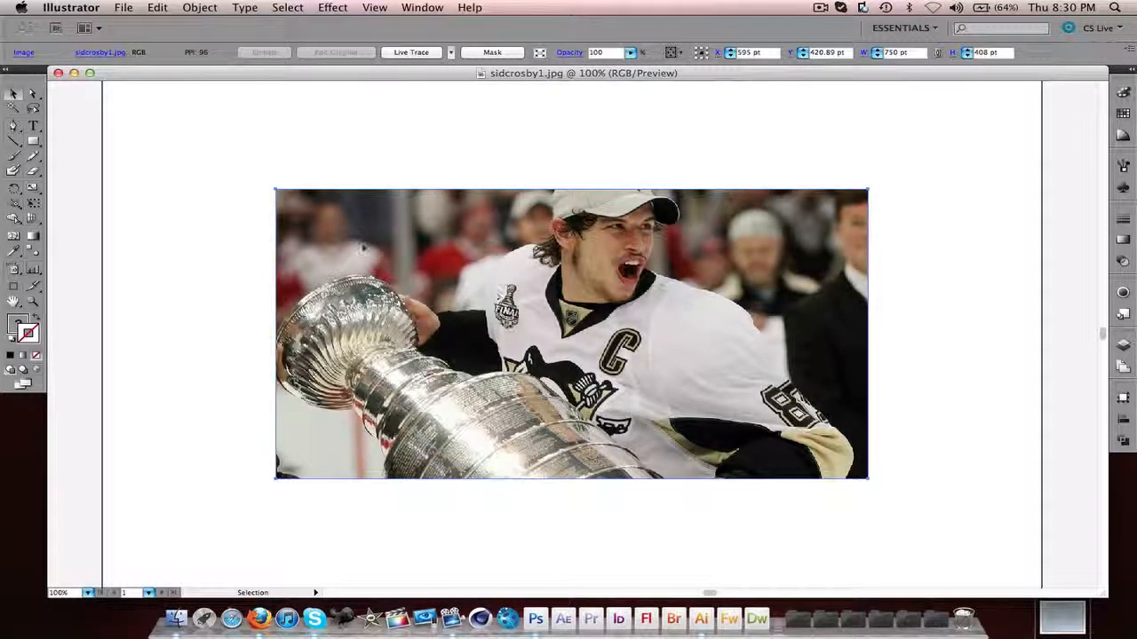
click(245, 8)
mouse_move(199, 9)
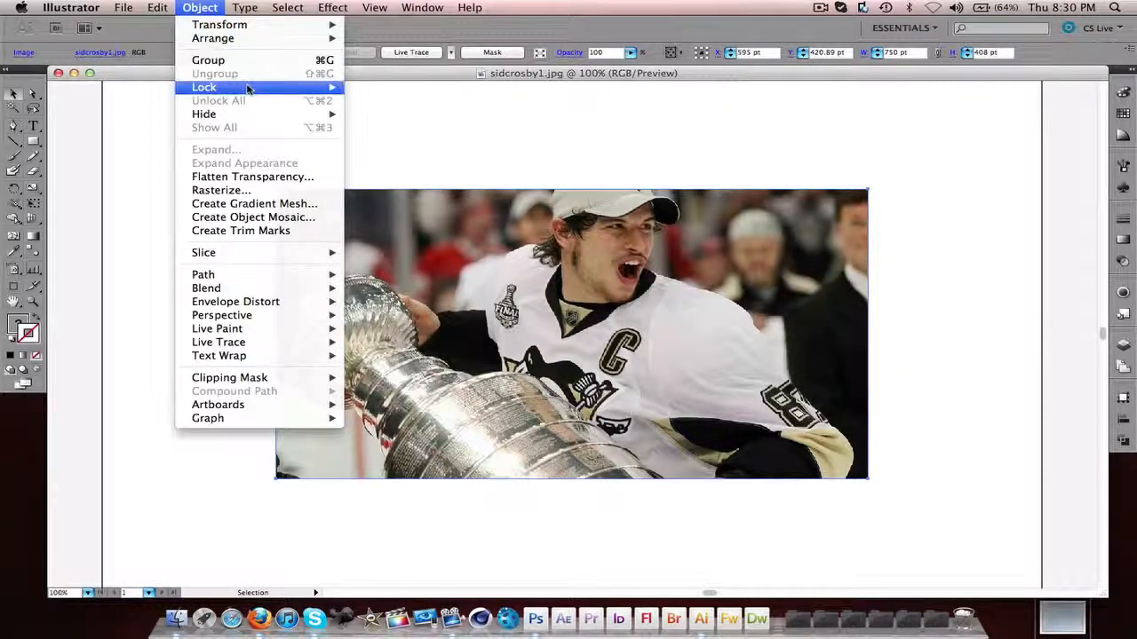
mouse_move(213, 87)
click(385, 91)
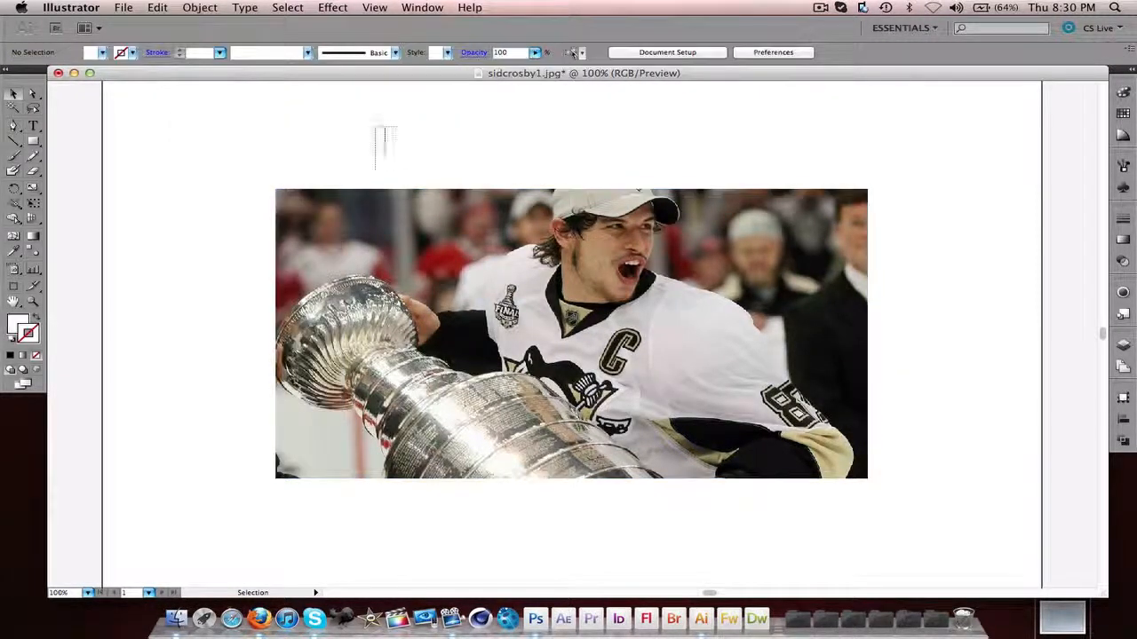
right_click(325, 228)
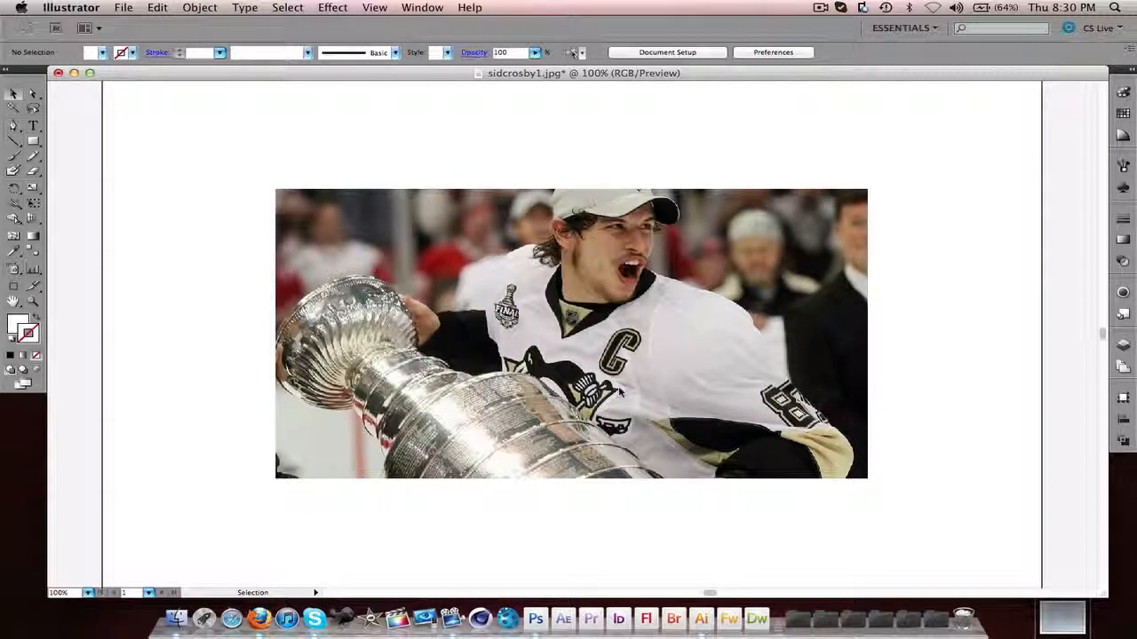
drag(441, 250, 515, 275)
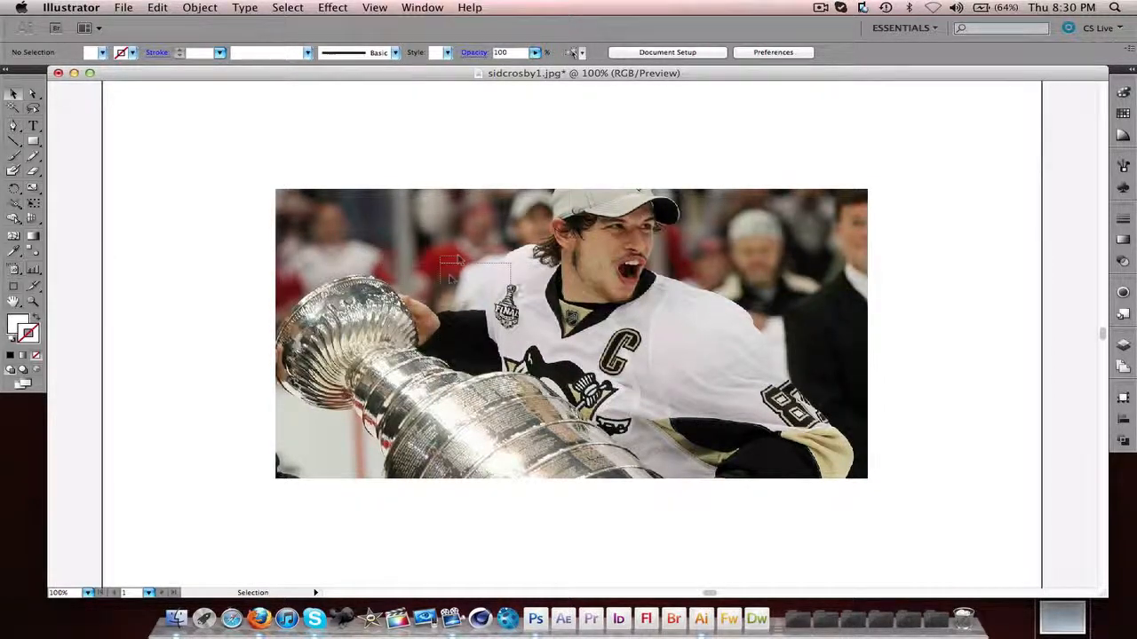
Step: Trace the trophy bowl's right side with the Pen tool, without fill, from the neck up to the top of the rim
click(14, 126)
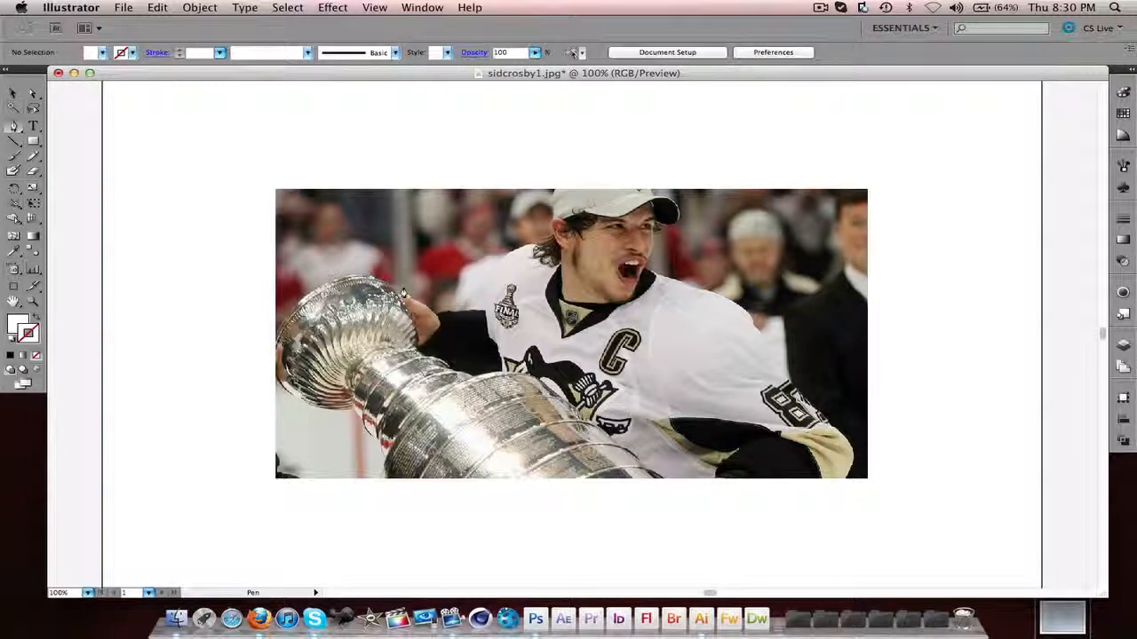
key(super+equal)
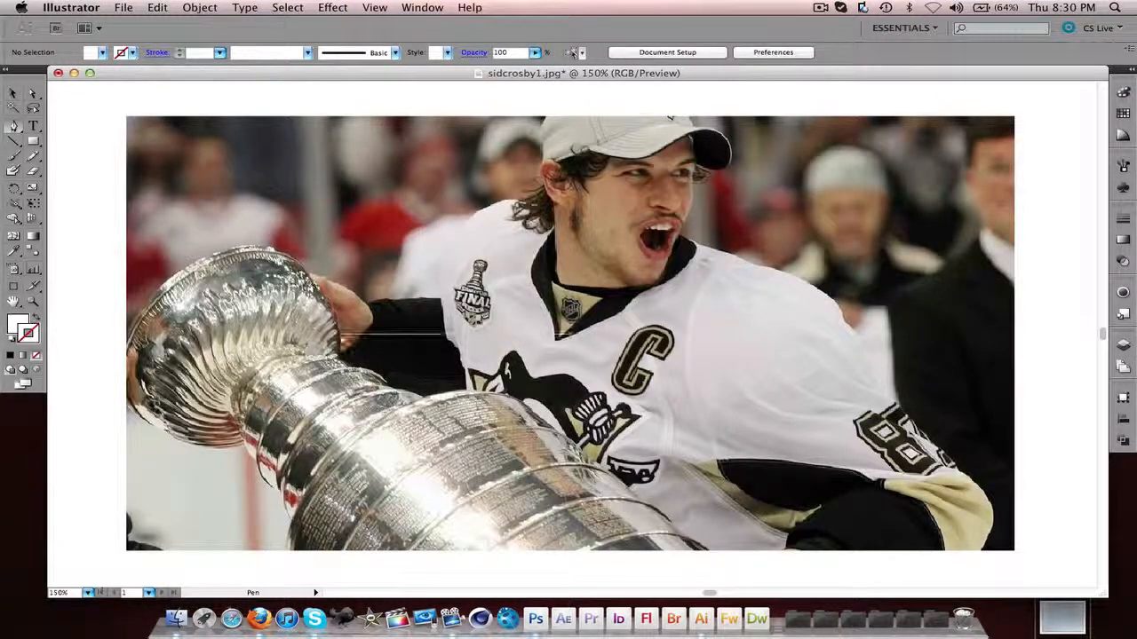
click(342, 366)
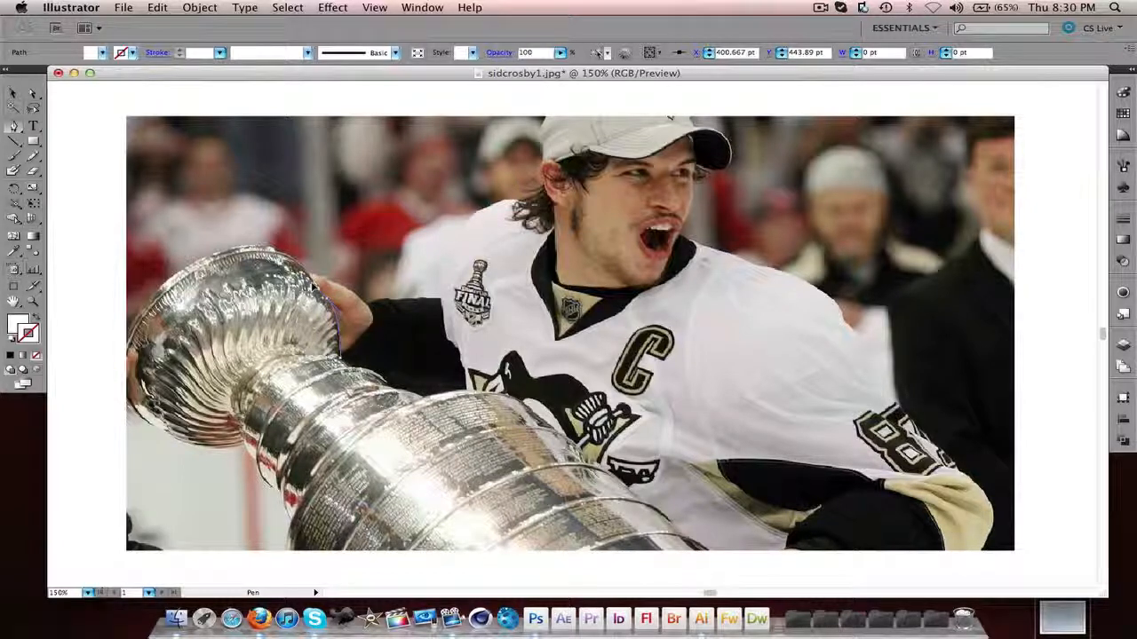
click(311, 275)
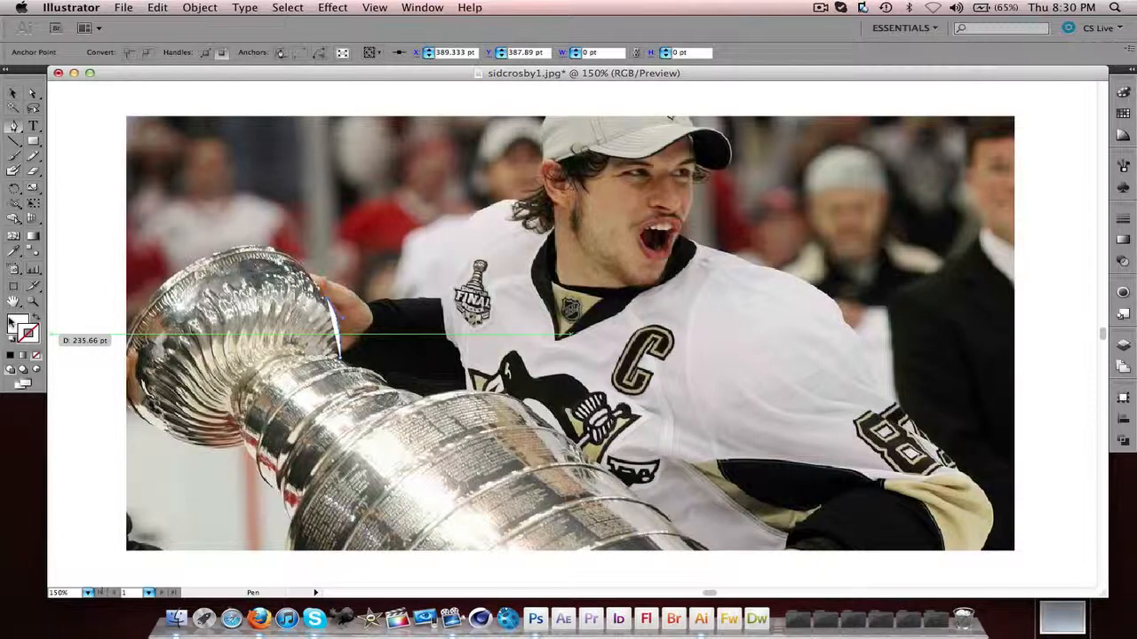
click(36, 355)
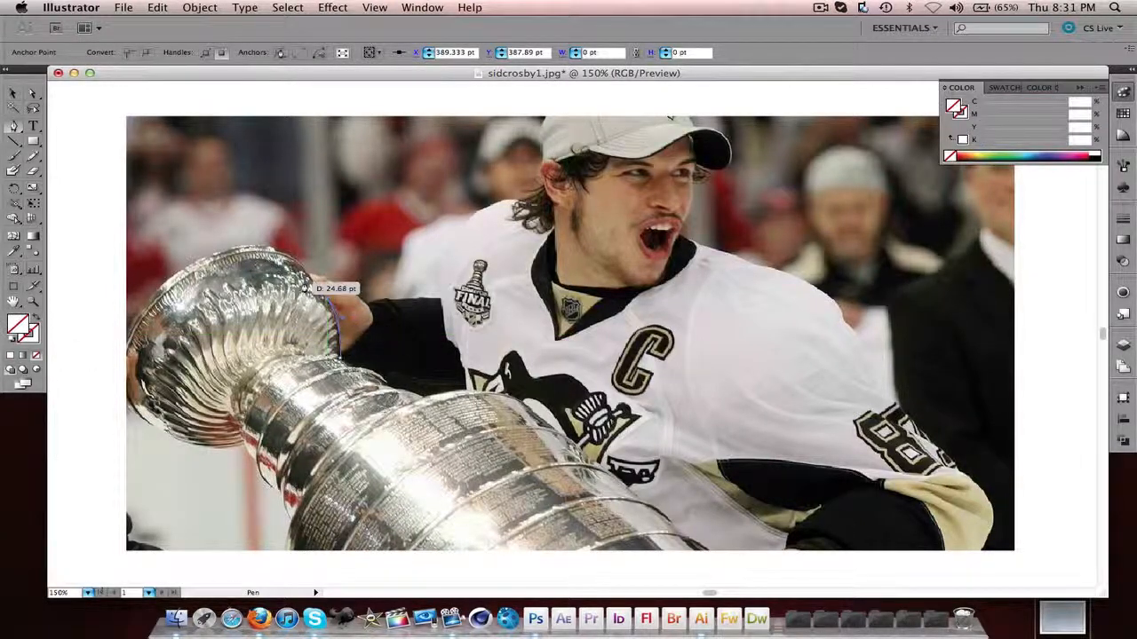
click(302, 265)
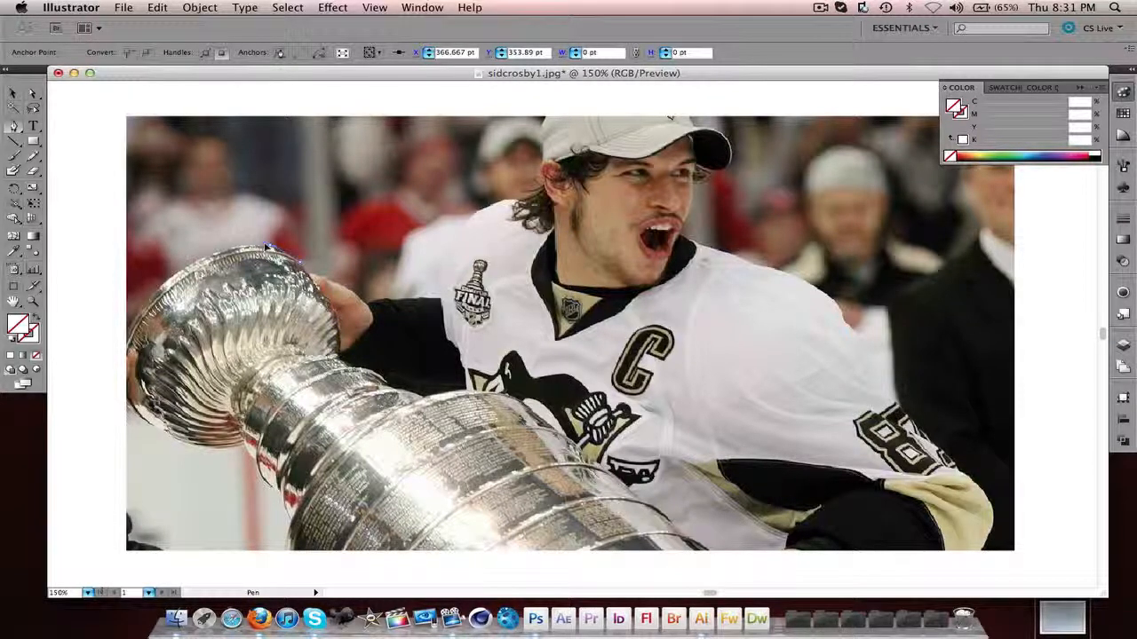
click(271, 250)
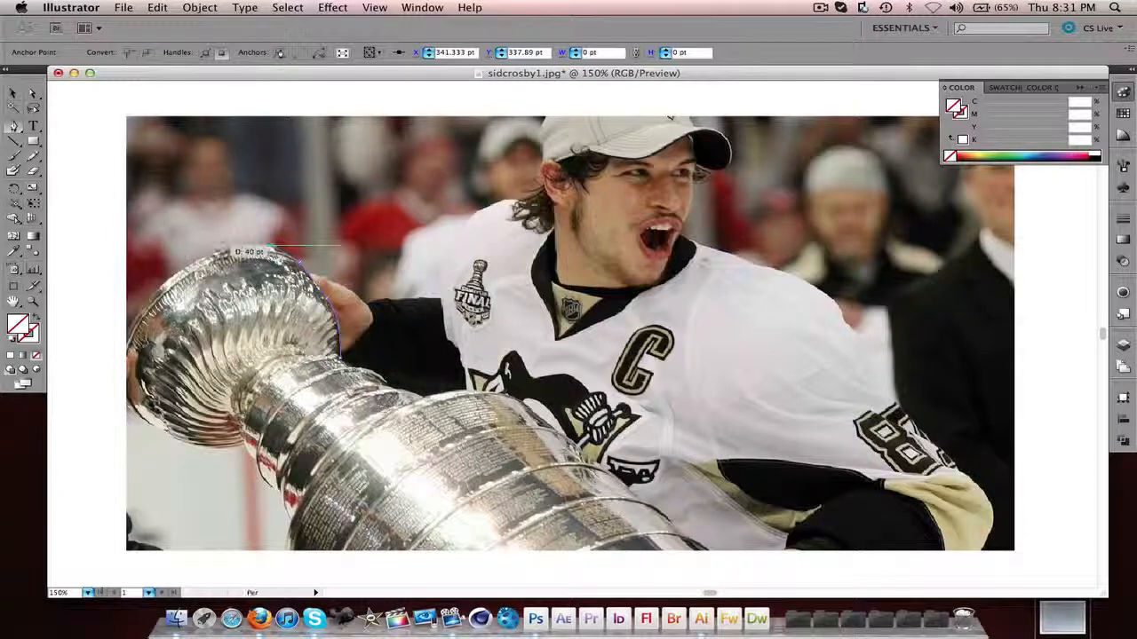
Step: Continue the path along the bowl's upper rim to the photo's left edge and convert the last anchor to a corner
drag(190, 264, 144, 289)
click(191, 263)
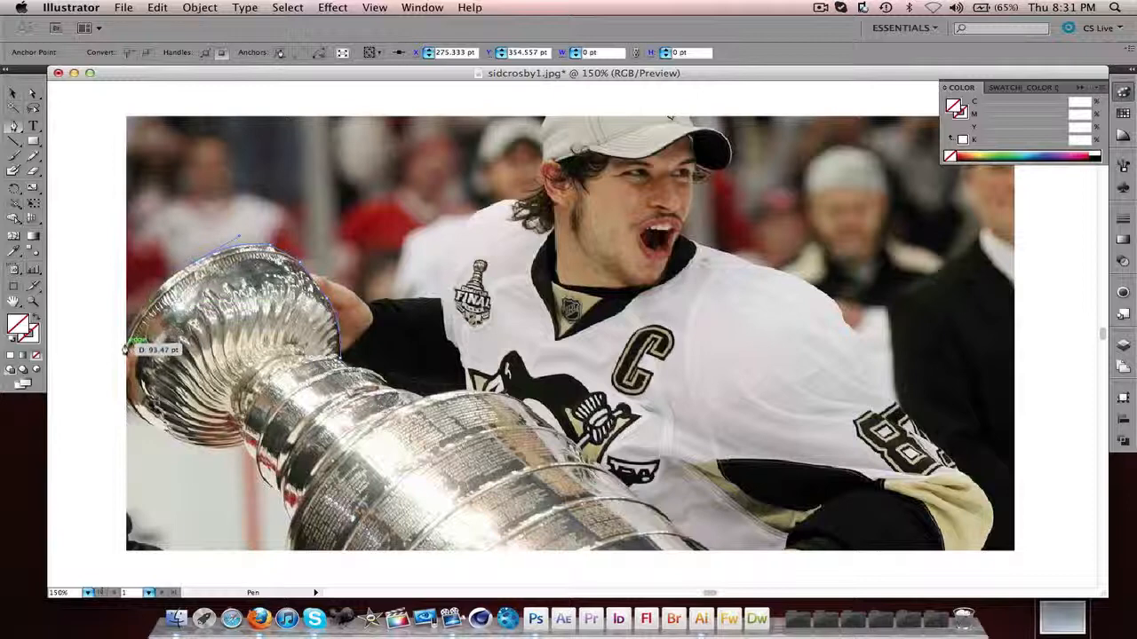
drag(124, 352, 107, 376)
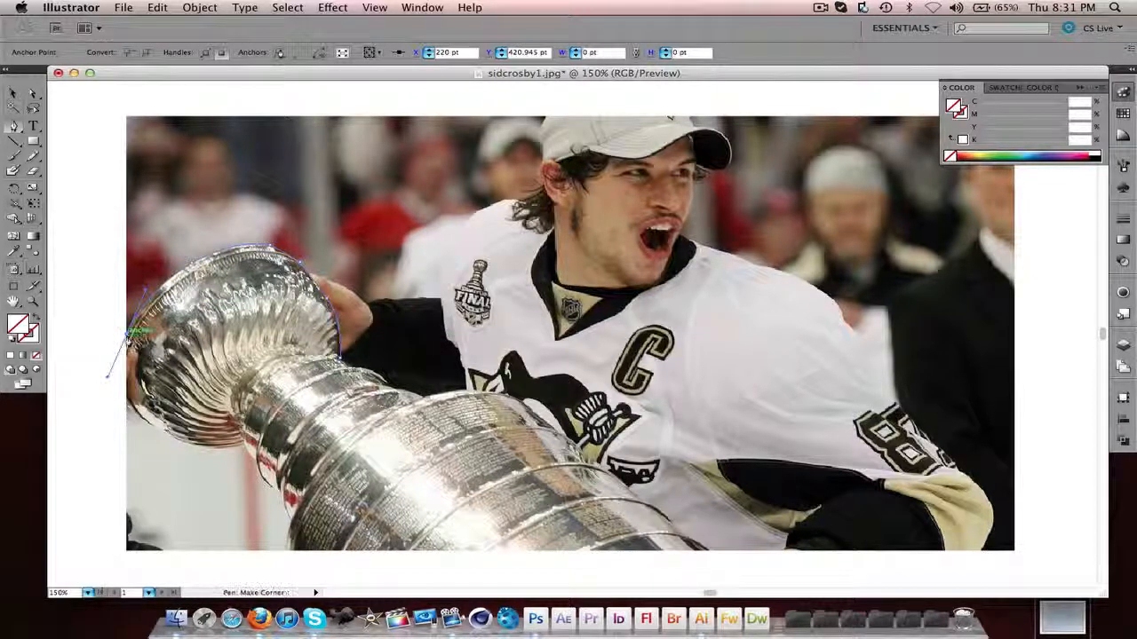
alt+click(133, 335)
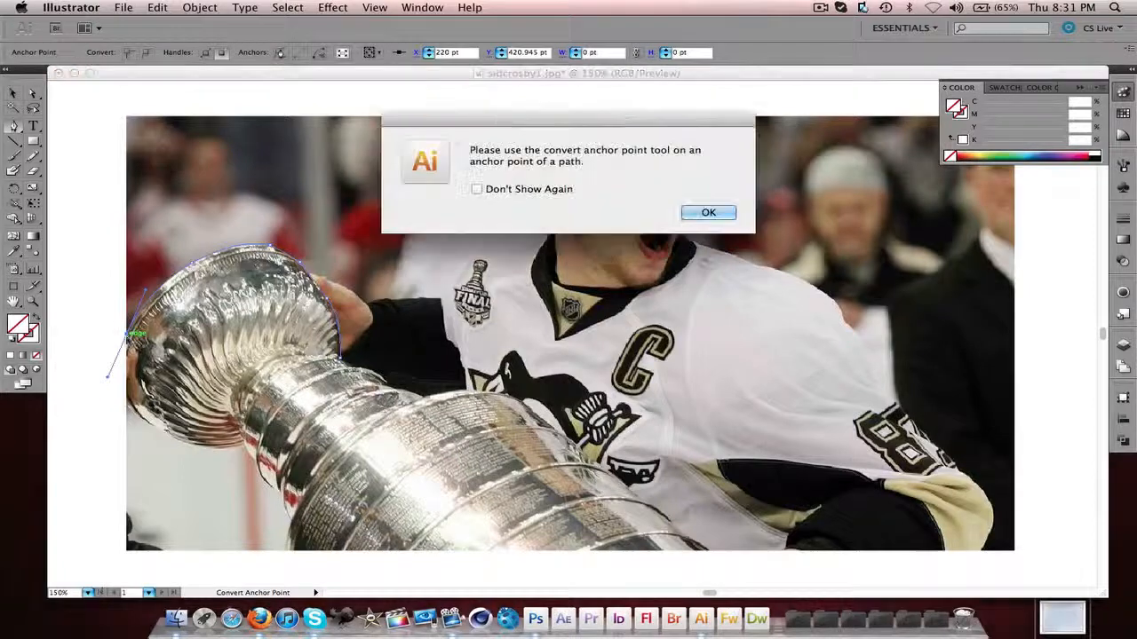
click(708, 213)
click(128, 333)
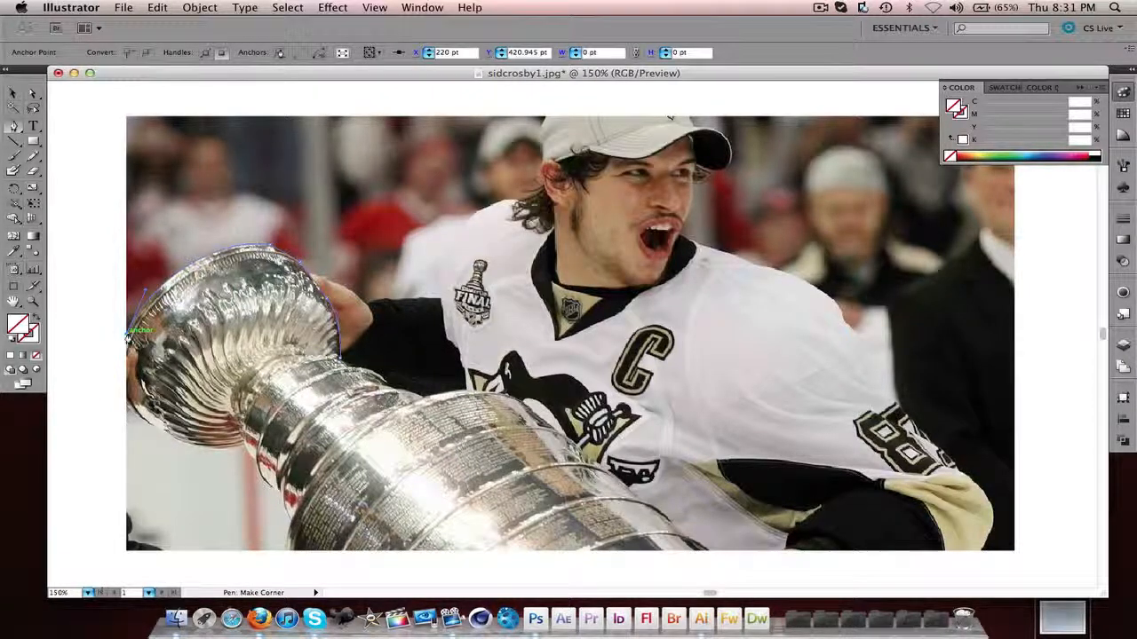
Step: Trace the bowl's lower edge to the neck and close the path at its starting point
drag(153, 433, 205, 442)
key(super+z)
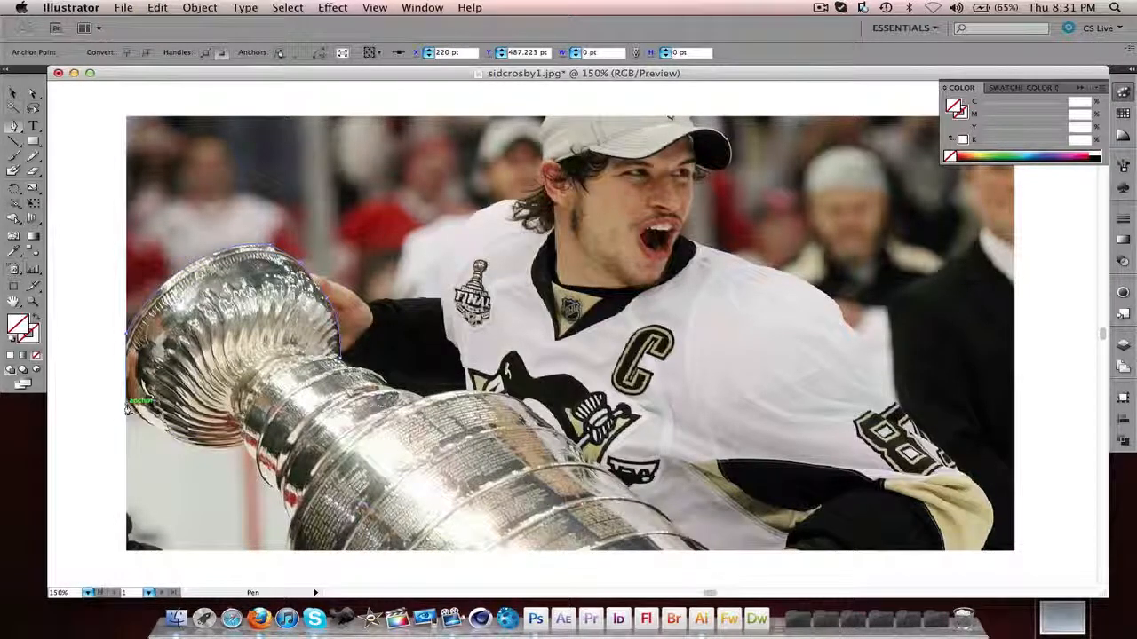
click(174, 444)
click(247, 444)
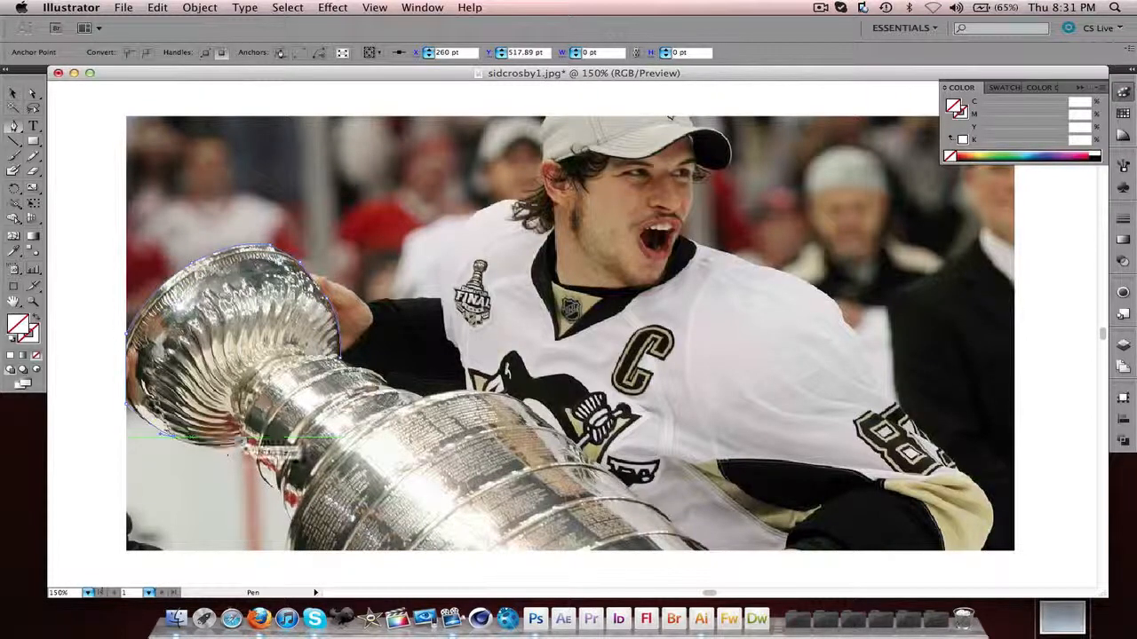
drag(264, 444, 293, 439)
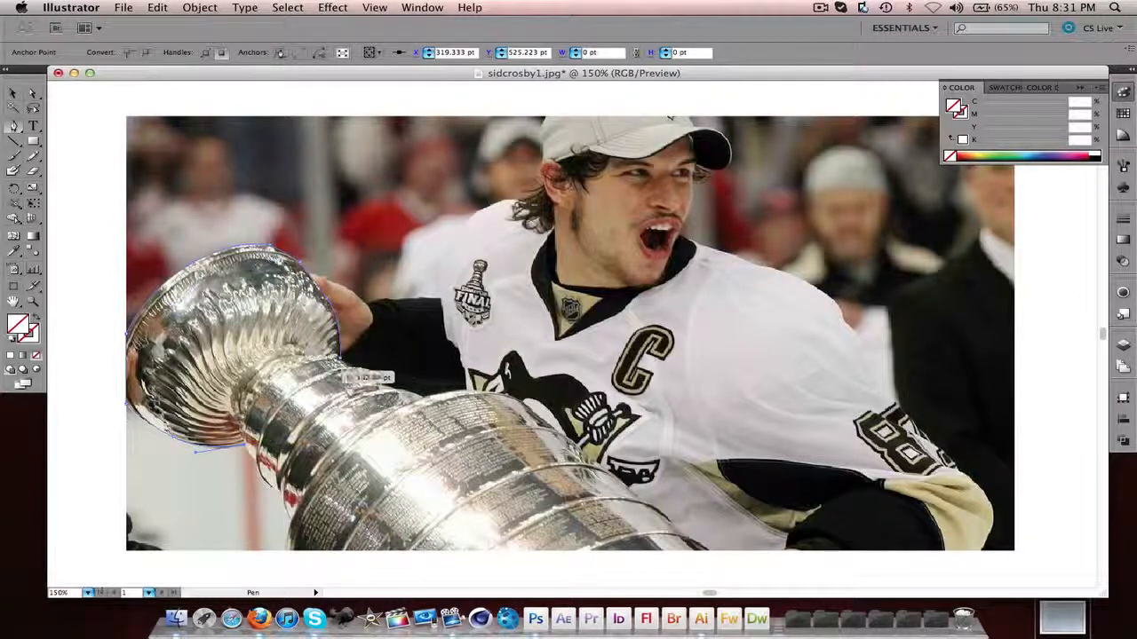
click(342, 356)
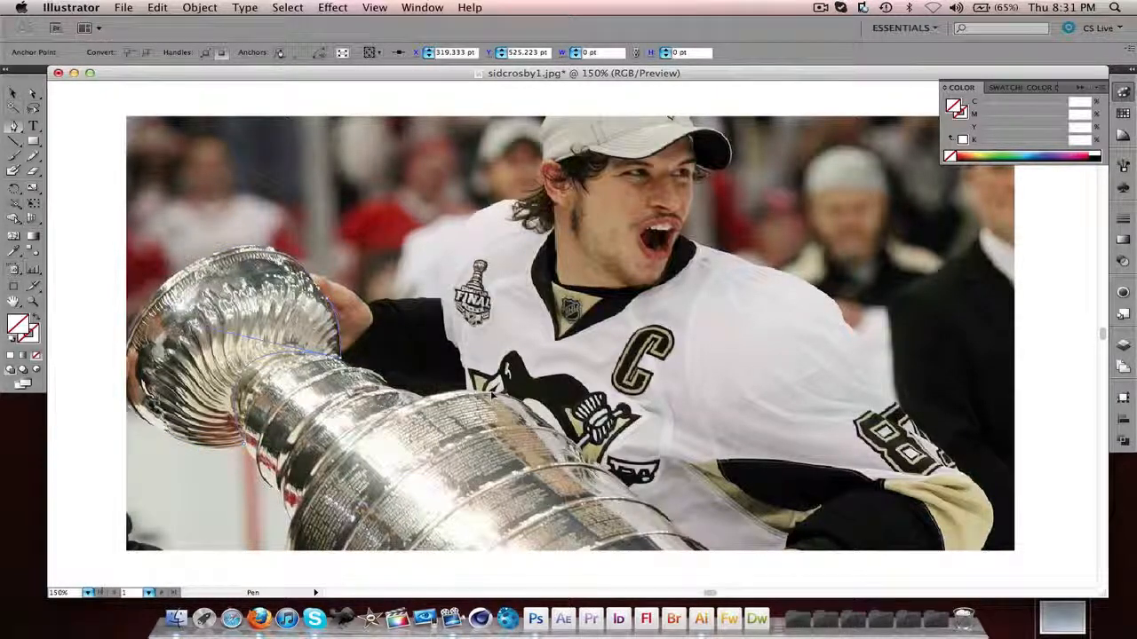
drag(129, 404, 148, 275)
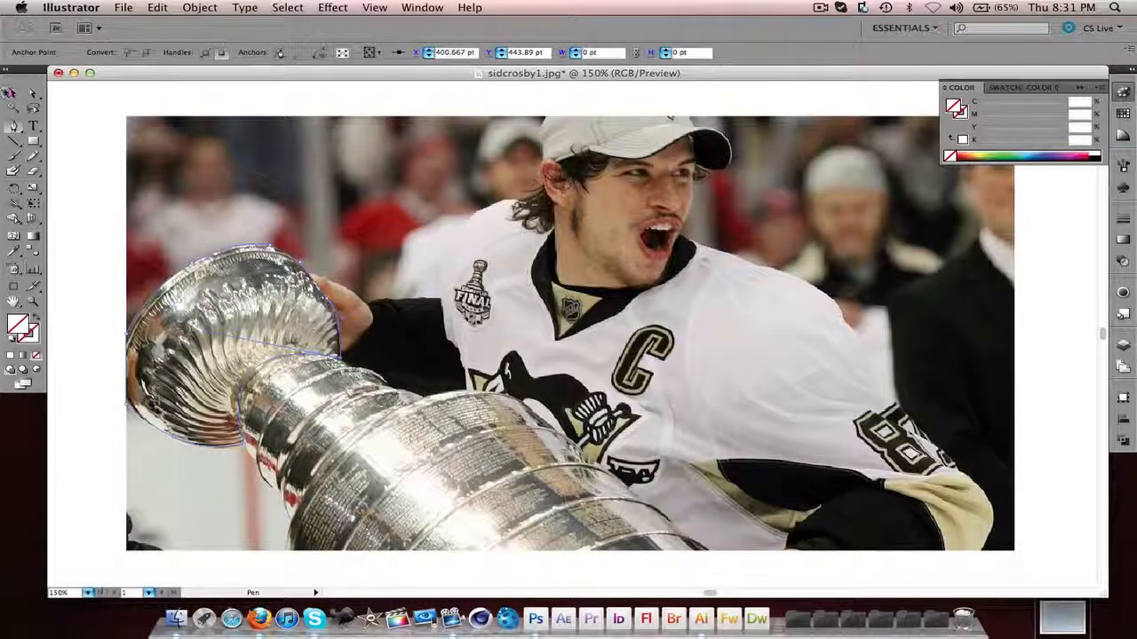
Step: Unlock all locked objects so the hockey photo can be selected again, and clear the selection
click(200, 7)
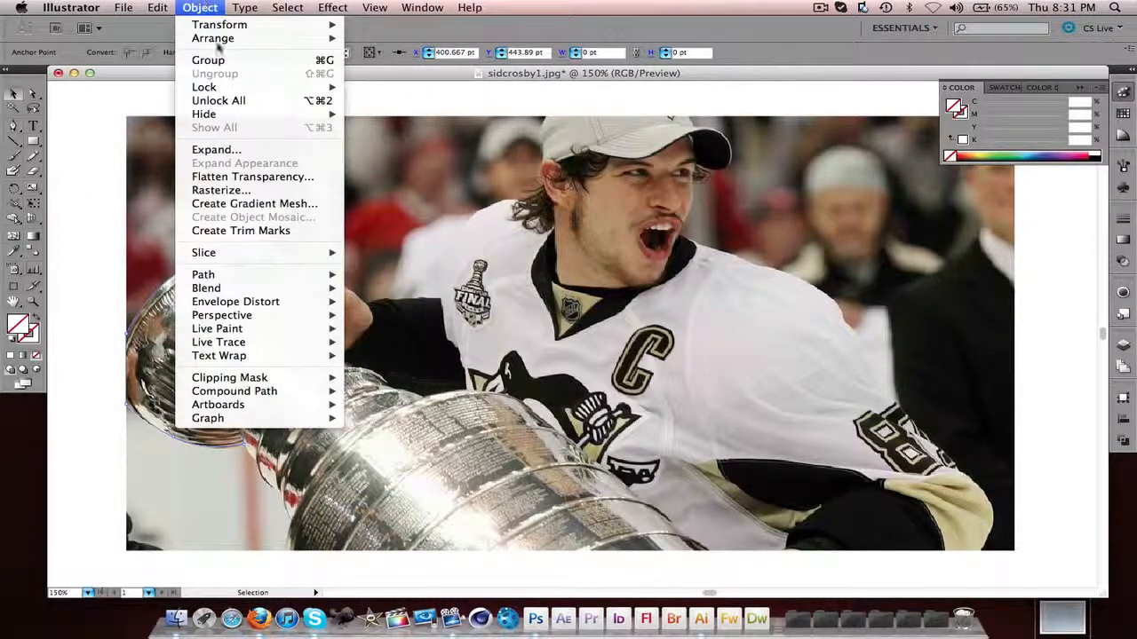
click(218, 101)
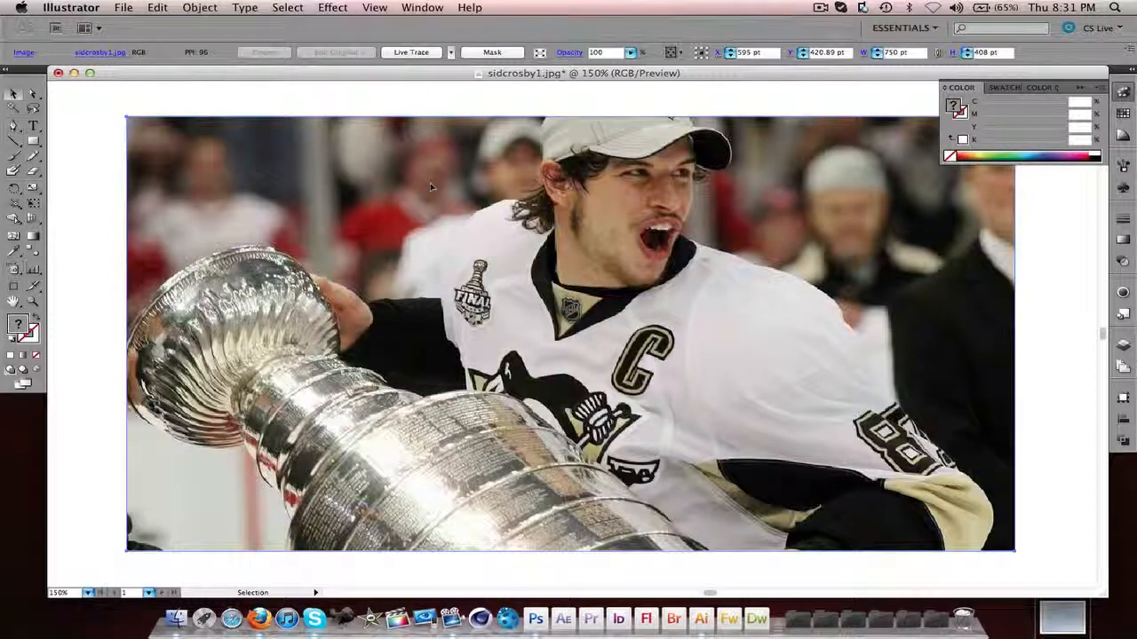
click(87, 111)
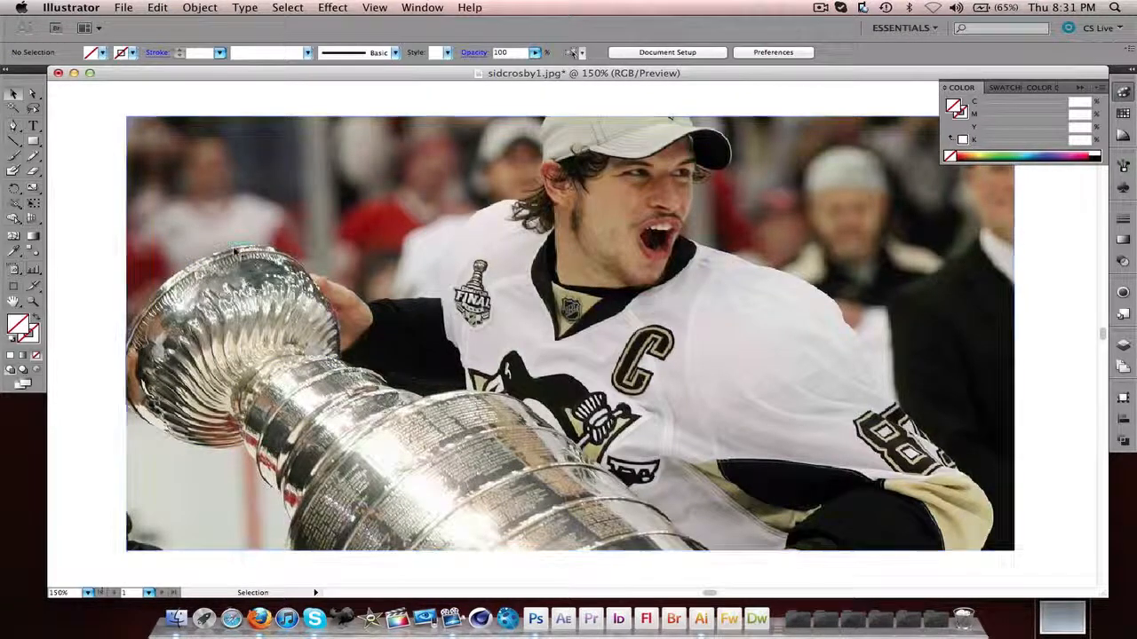
Step: Select the traced bowl path together with the hockey photo and make a clipping mask from them
click(235, 251)
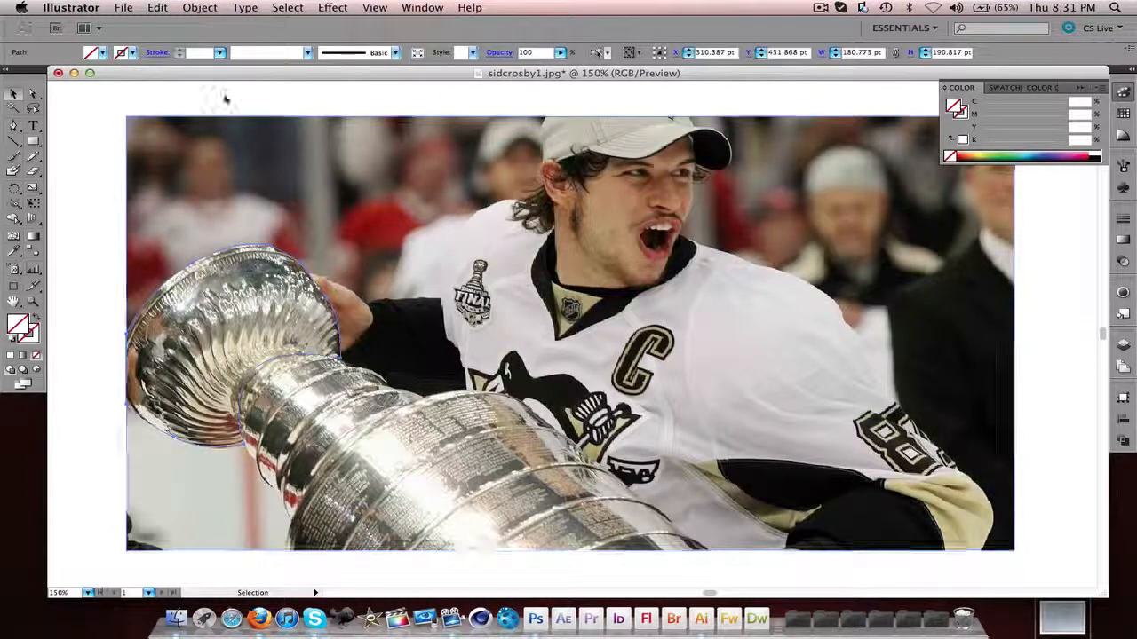
shift+click(300, 144)
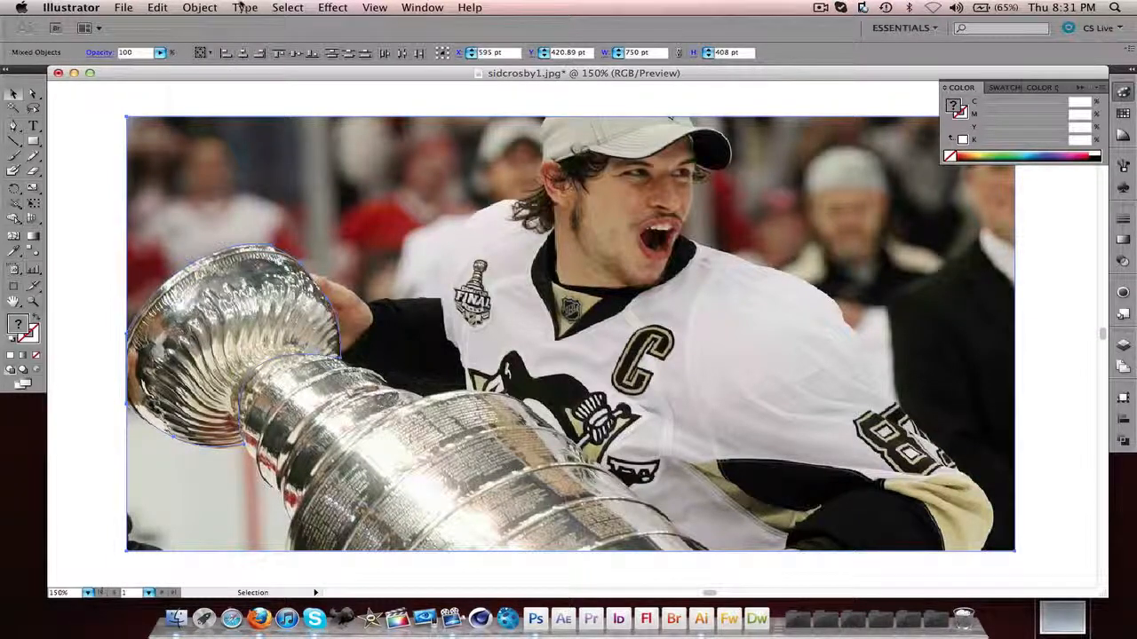
click(210, 7)
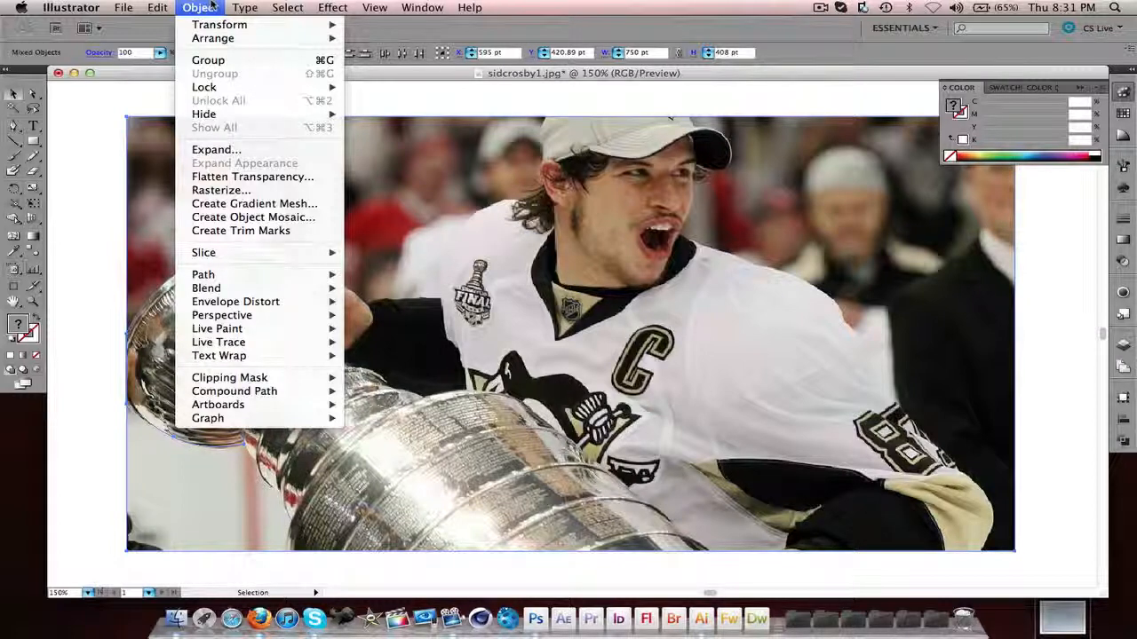
mouse_move(302, 379)
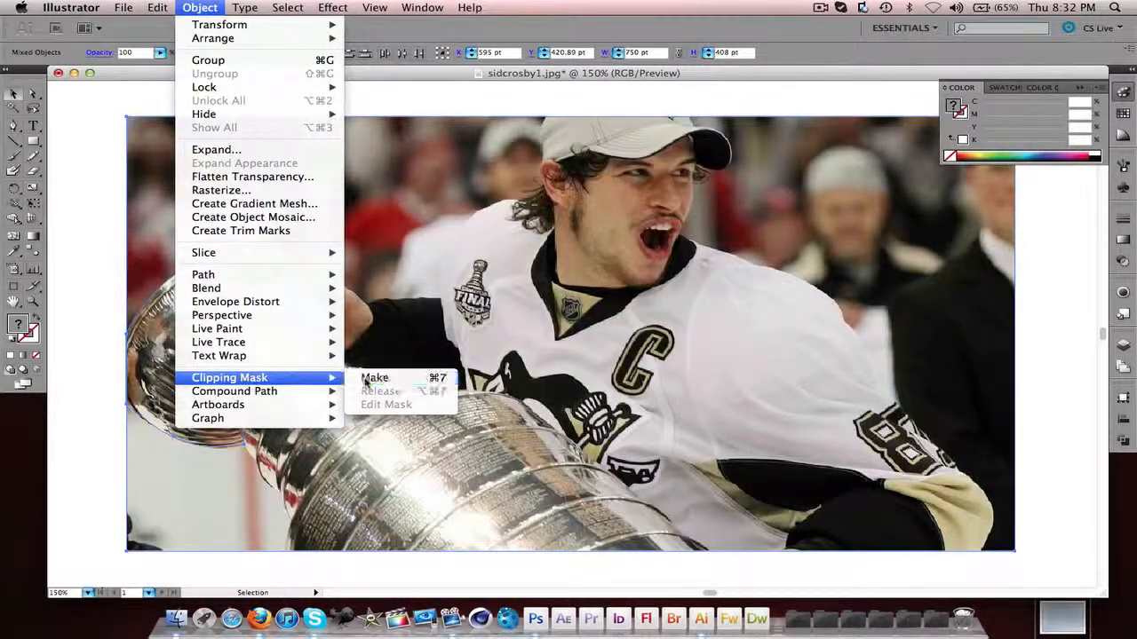
click(373, 379)
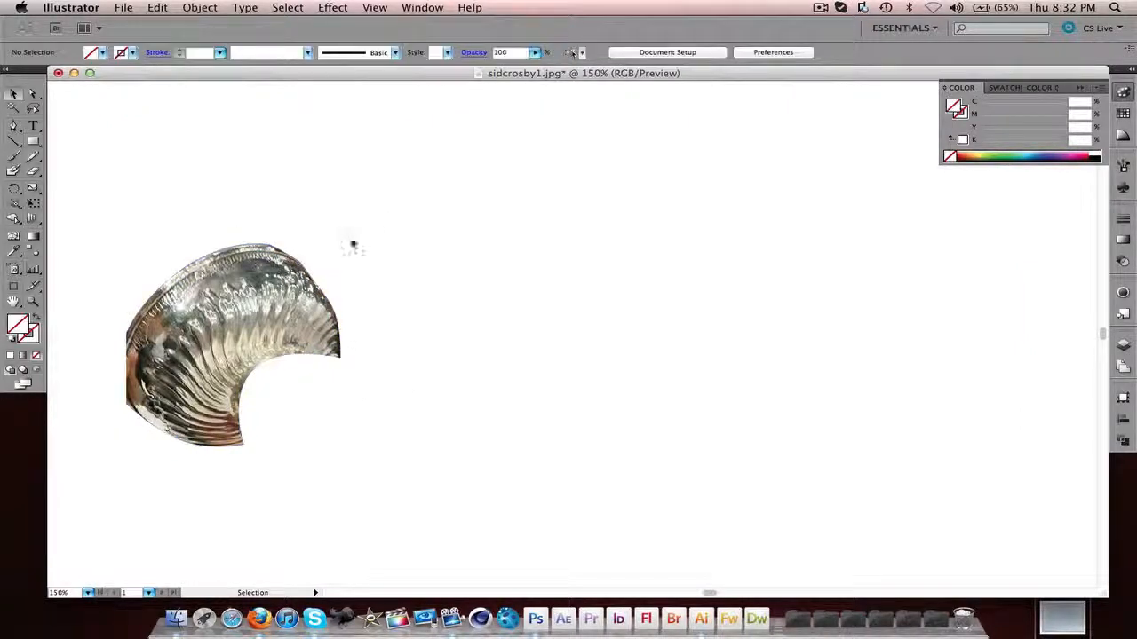
Step: Move the cut-out bowl about 118 pt right and 34 pt up, and minimize the document to show the desktop
drag(227, 319, 379, 269)
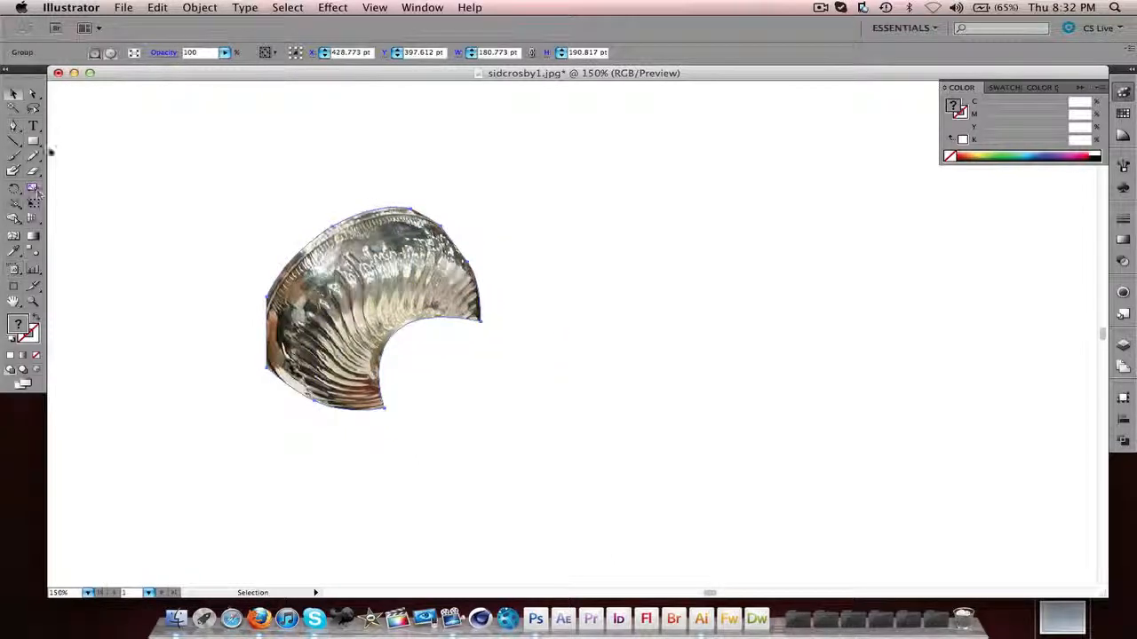
click(74, 74)
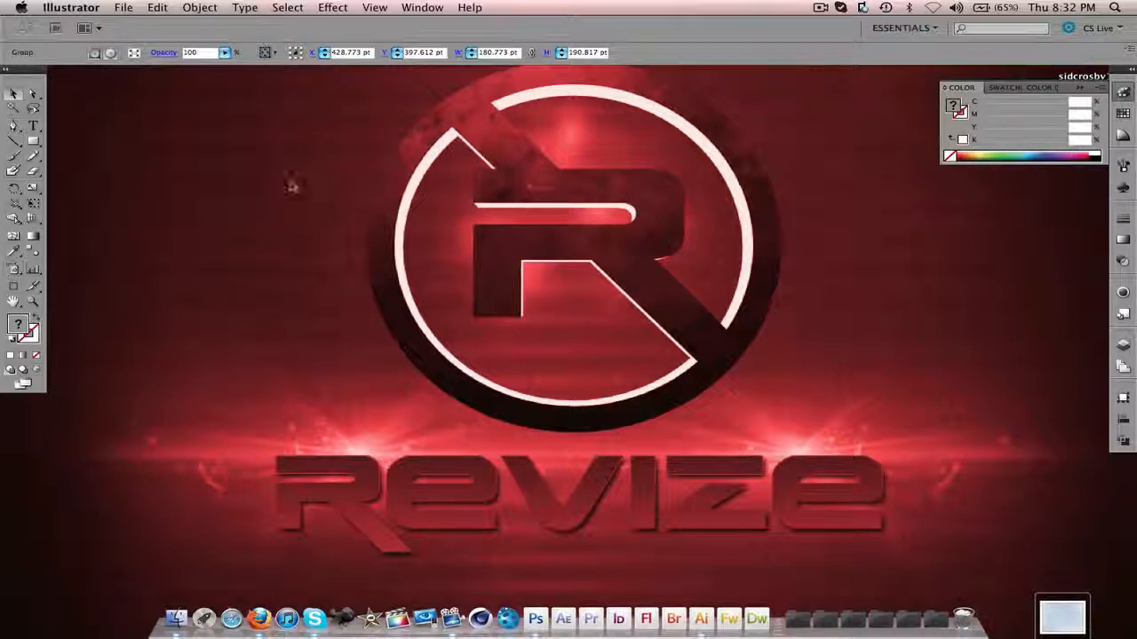
click(279, 120)
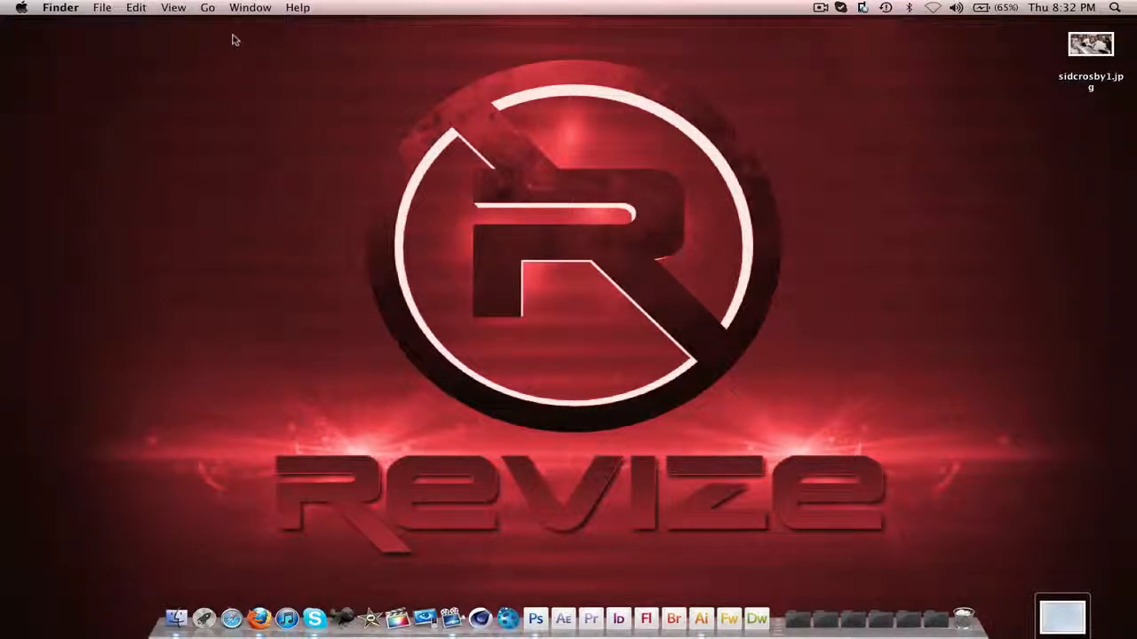